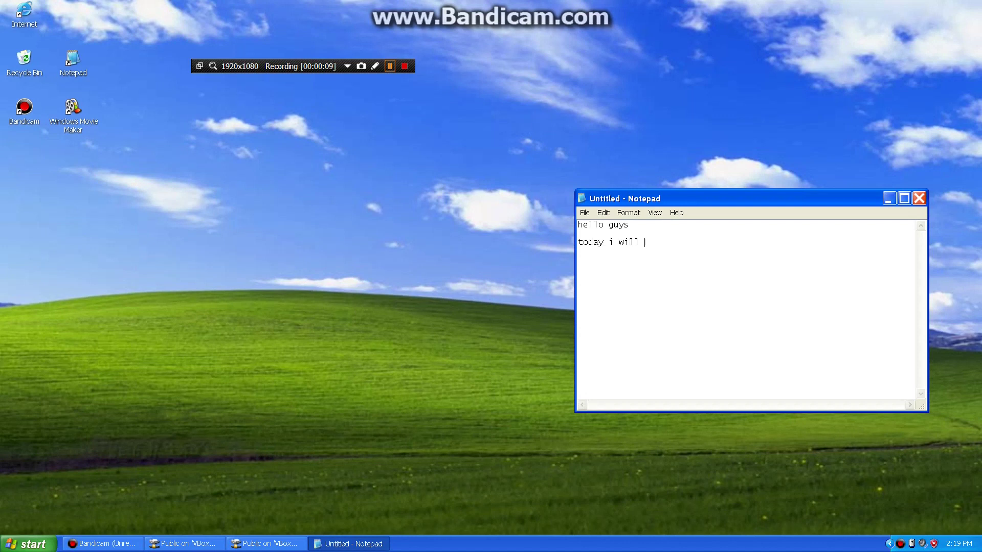
Complete the intro line so it reads "today i will teach you how to make a youtube tutorial like its 2009"
type("ach you how to make a youtube tutorial like")
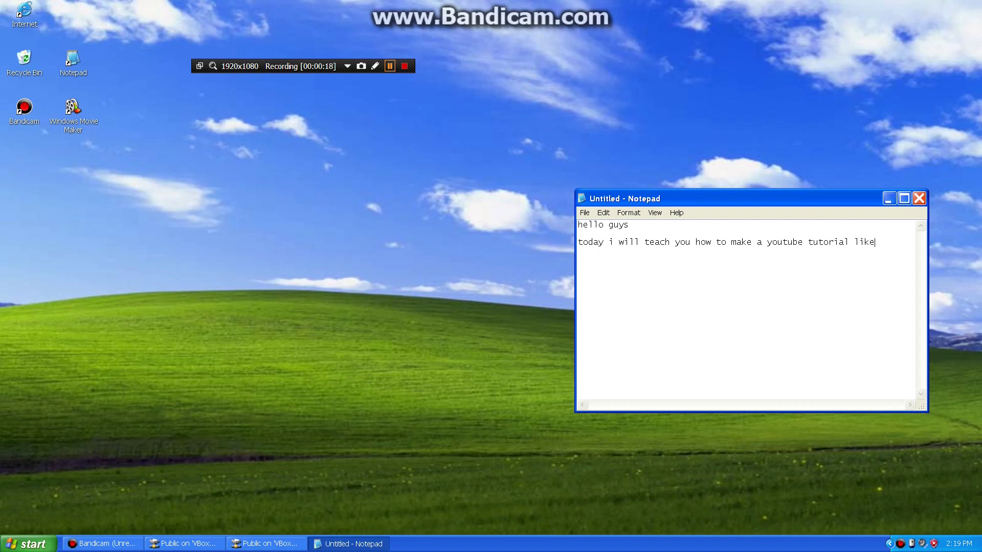
type(" its 200")
key("Return")
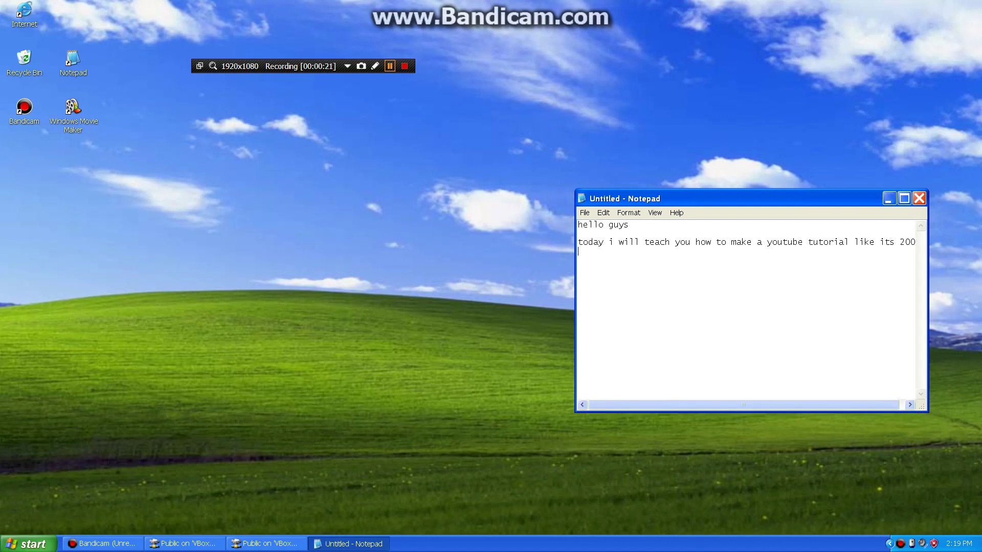
Add the line 'first, you need to get the song "dreamscape" from youtube to mp3.' below the intro
type("first, you need to get th")
type("amscape")
key("BackSpace")
key("BackSpace")
key("BackSpace")
key("BackSpace")
type("cape\" from youtube to mp3")
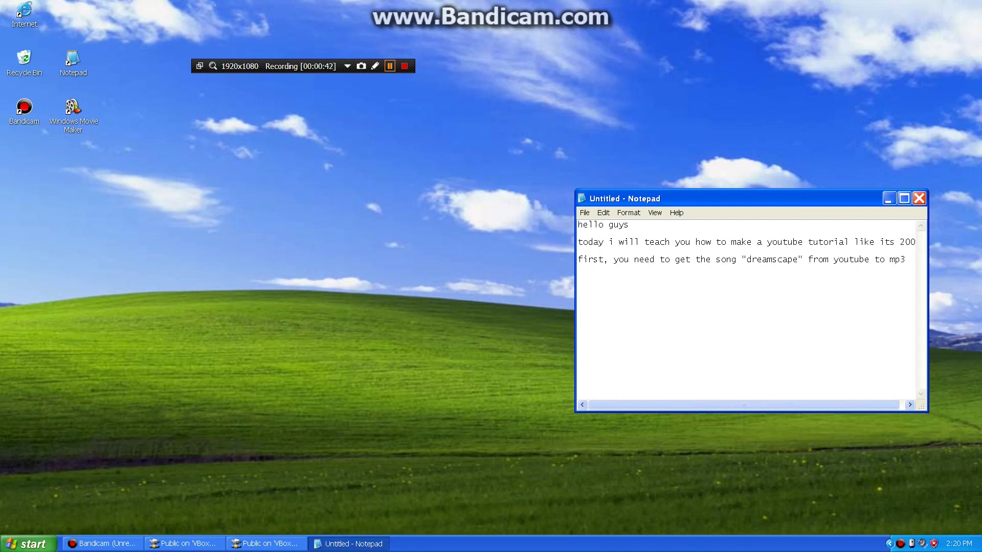
Add the line "next, you need to download a windows xp iso and install it on virtualbox."
type("next, you need to download a windows xp iso a")
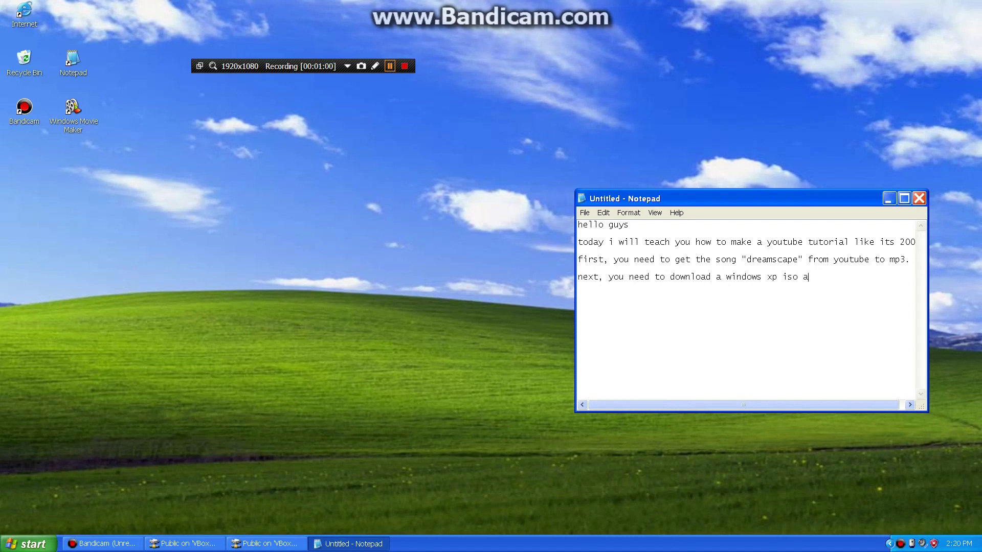
type("nd install it on virtualbox")
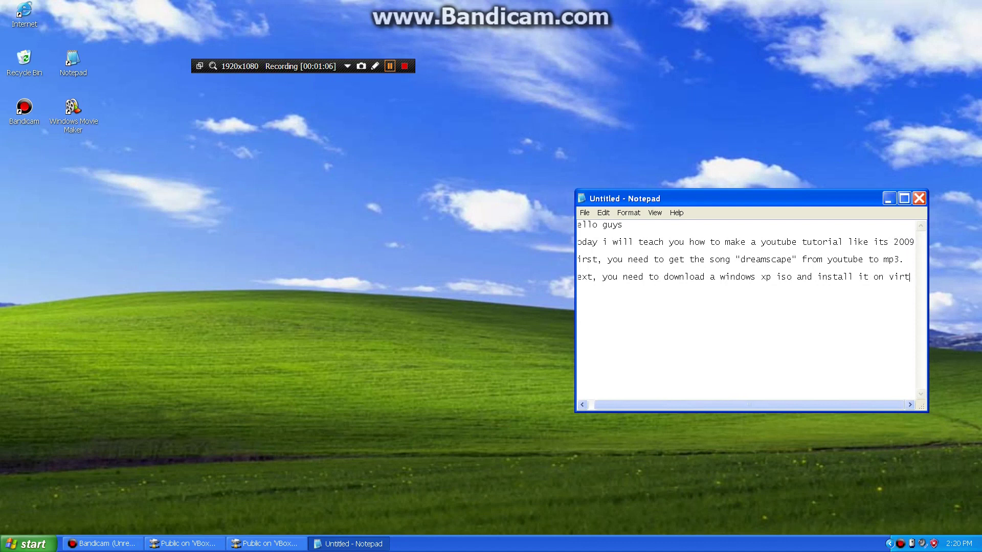
key("Return")
Add the line "tell virtualbox youre installing windows xp and it will give you further instructions"
type("tell virtualbox you")
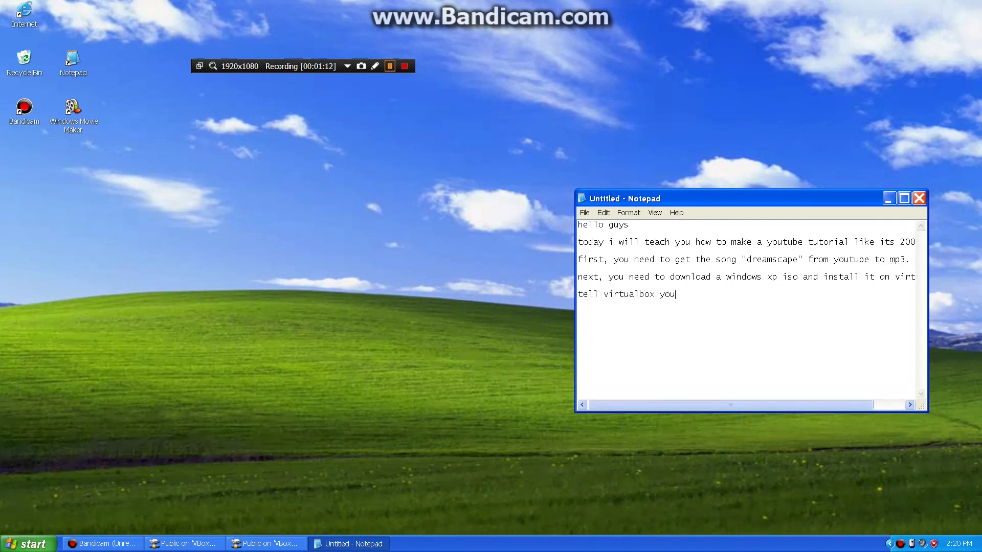
type("re installing windows xp and it will give you further ")
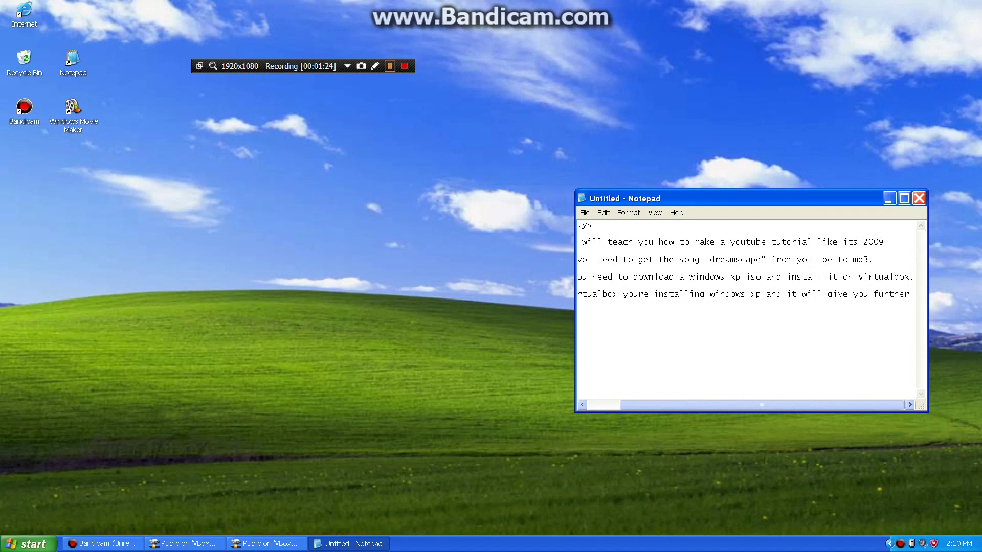
type("instruction")
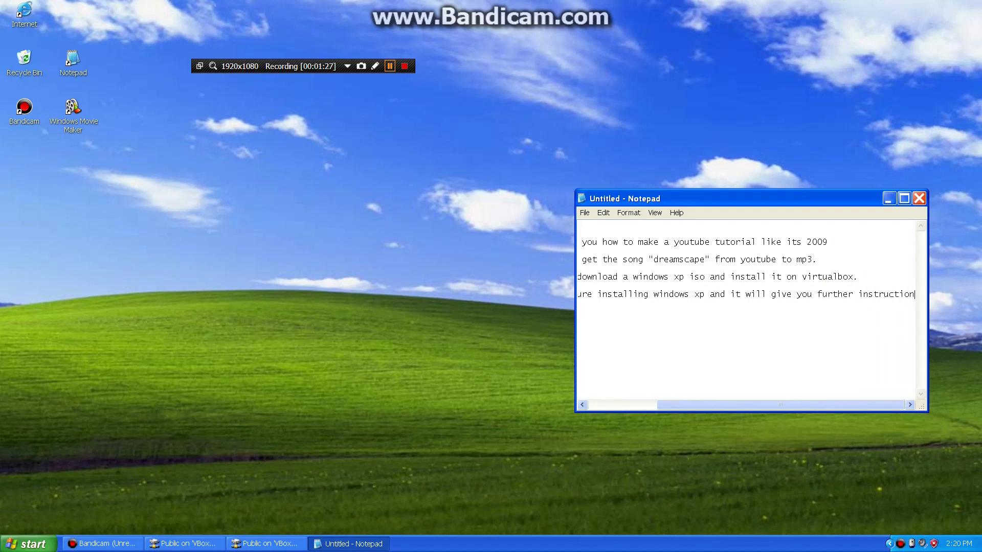
type("s")
key("Return")
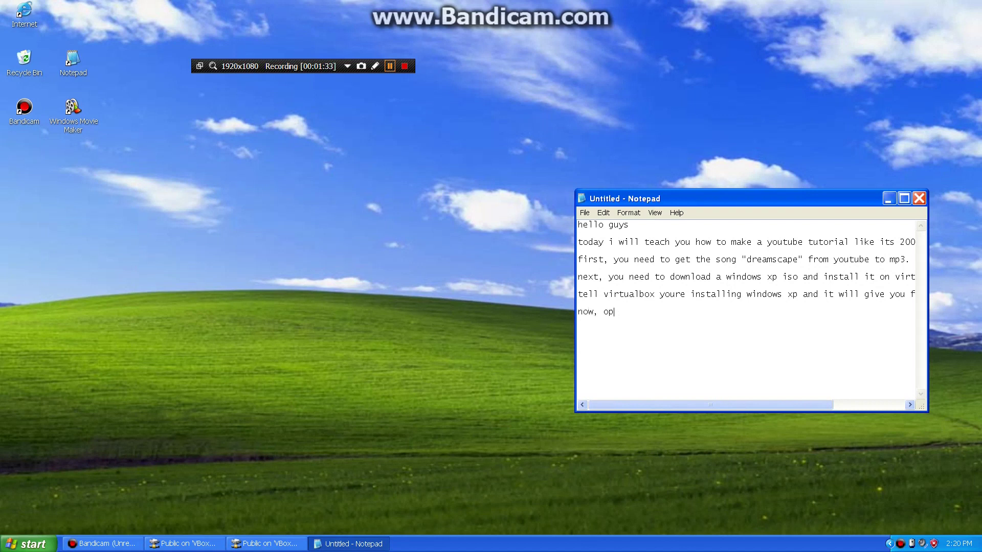
Add the lines "now download bandicam from the address xp.bandicam.com", "install it" and "now open it"
type("now, open up window")
key("BackSpace")
key("BackSpace")
key("BackSpace")
key("BackSpace")
key("BackSpace")
key("BackSpace")
key("BackSpace")
key("BackSpace")
key("BackSpace")
key("BackSpace")
key("BackSpace")
key("BackSpace")
key("BackSpace")
key("BackSpace")
type("download bandicam from the address xp.bandicam.com")
key("Return")
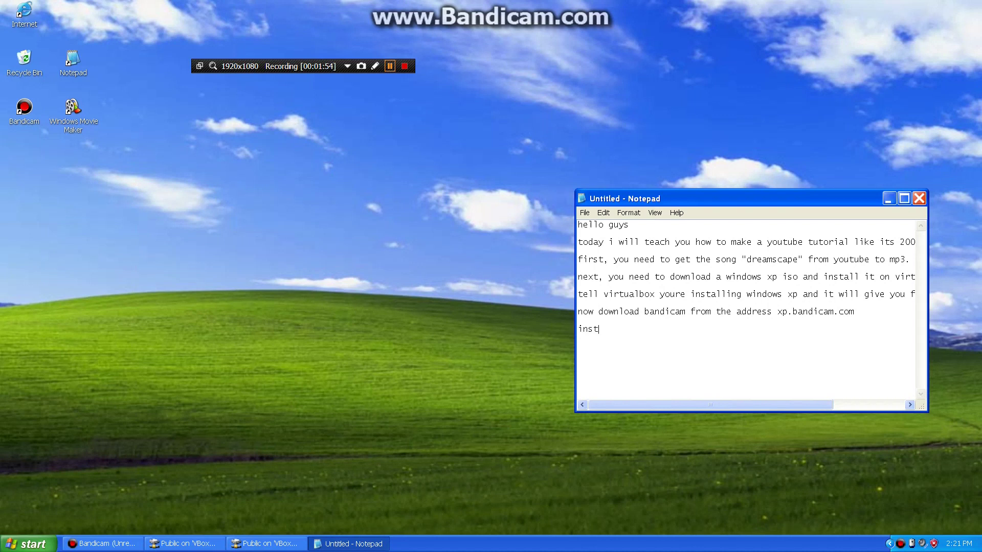
type("install it  now open")
Show the Bandicam window beside the notes, clear of the text, and minimize it again
left_click(103, 544)
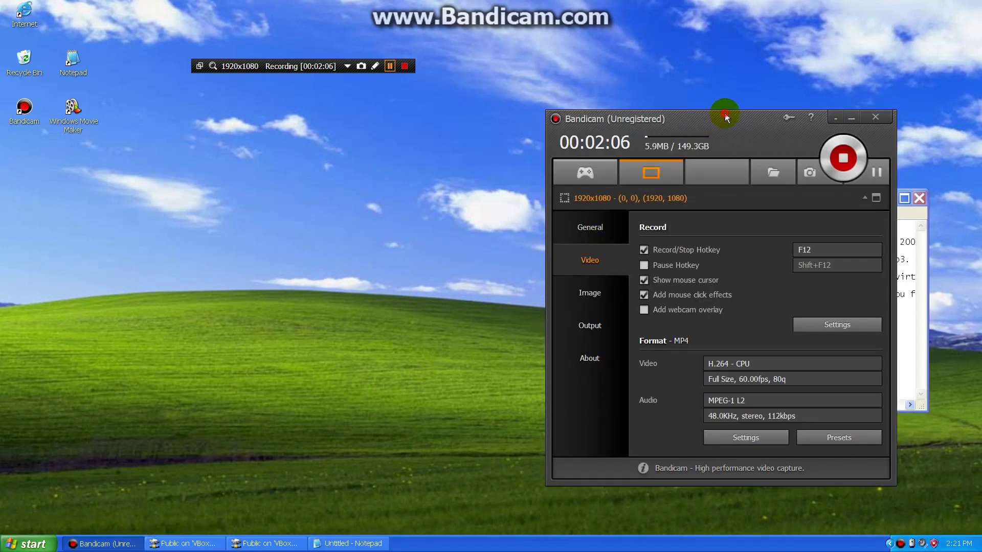
left_click_drag(725, 112, 390, 130)
left_click(502, 173)
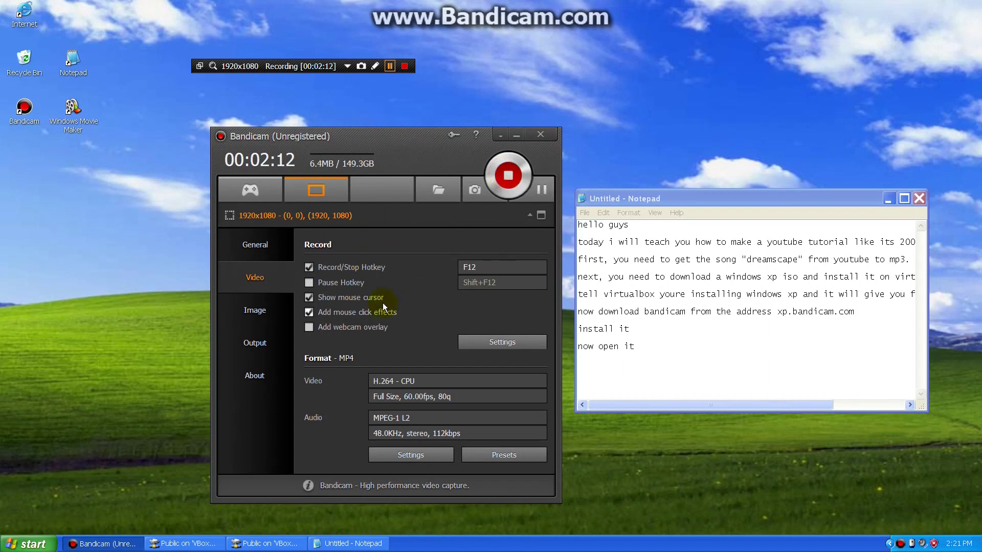
left_click(525, 128)
left_click(513, 139)
Start a new line at the end of the notes reading "then you record a video and"
left_click(670, 368)
left_click(730, 373)
type("n")
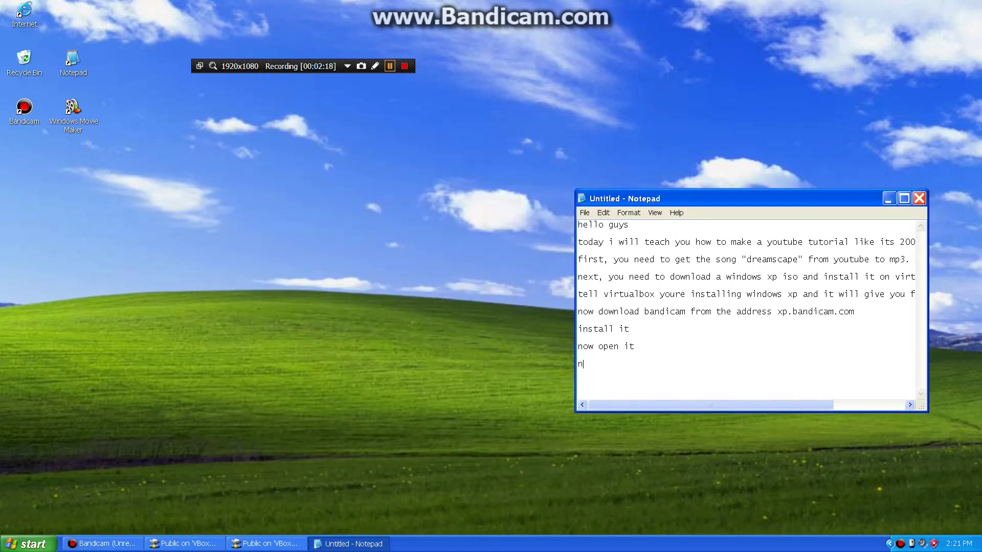
key("BackSpace")
type("then you have a file")
key("BackSpace")
key("BackSpace")
key("BackSpace")
key("BackSpace")
key("BackSpace")
key("BackSpace")
key("BackSpace")
type("record a video and")
Launch Windows Movie Maker, return to Notepad and end the last line with "open windows movie maker"
double_click(72, 111)
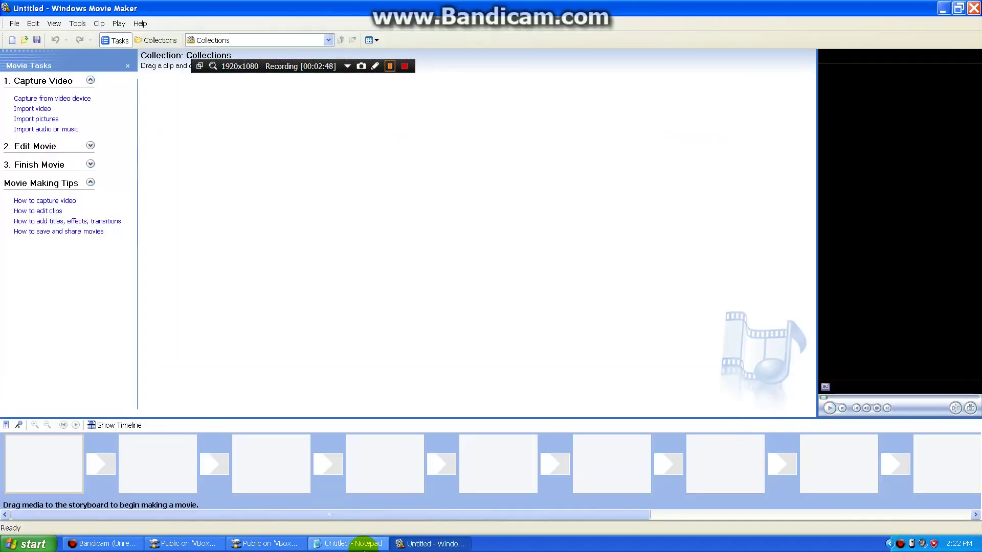
left_click(349, 544)
type("open windows movie maker")
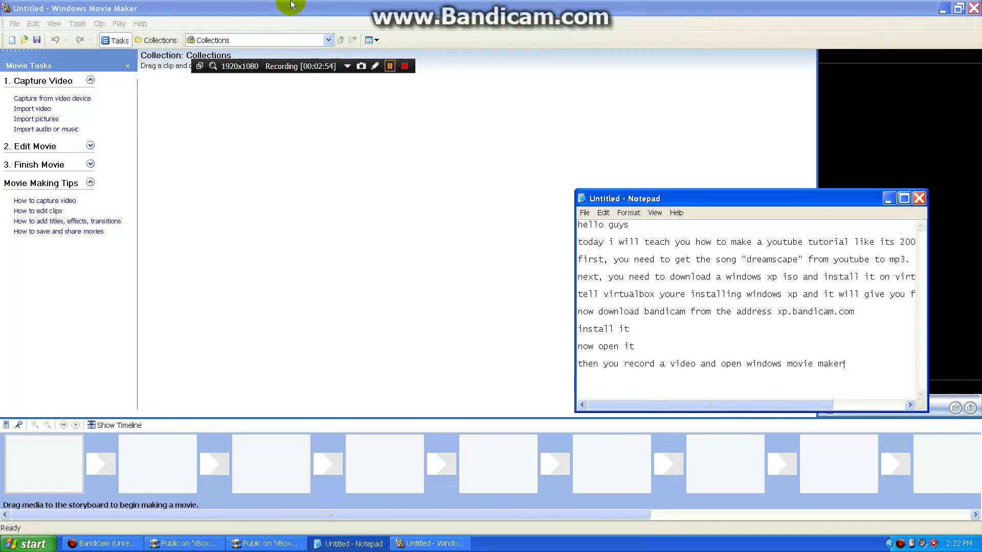
left_click(216, 196)
left_click(33, 108)
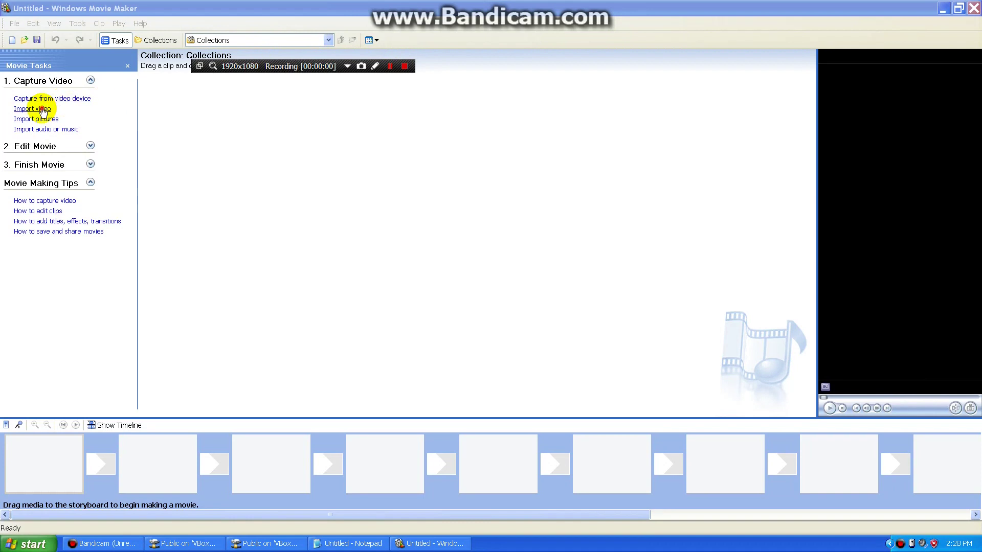
left_click(41, 108)
left_click(200, 131)
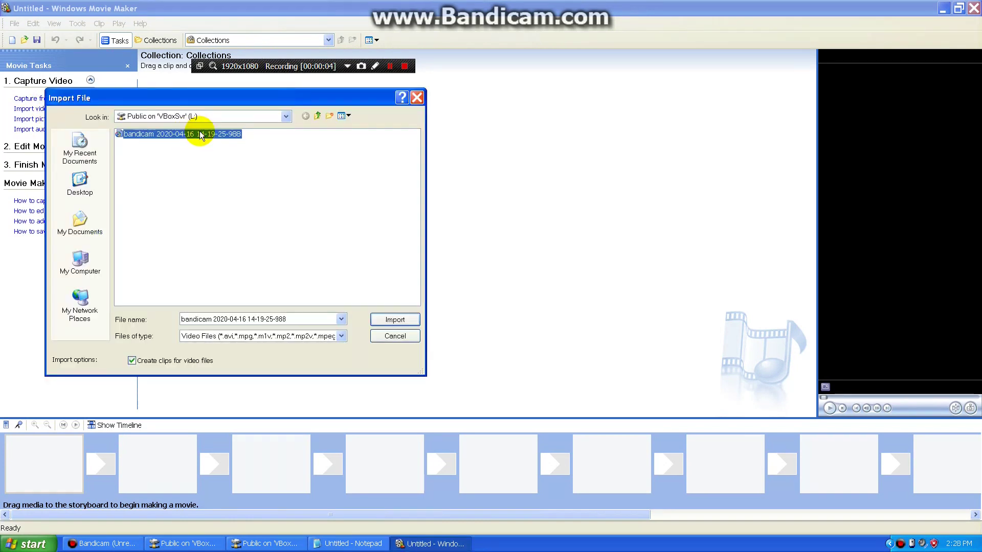
double_click(199, 131)
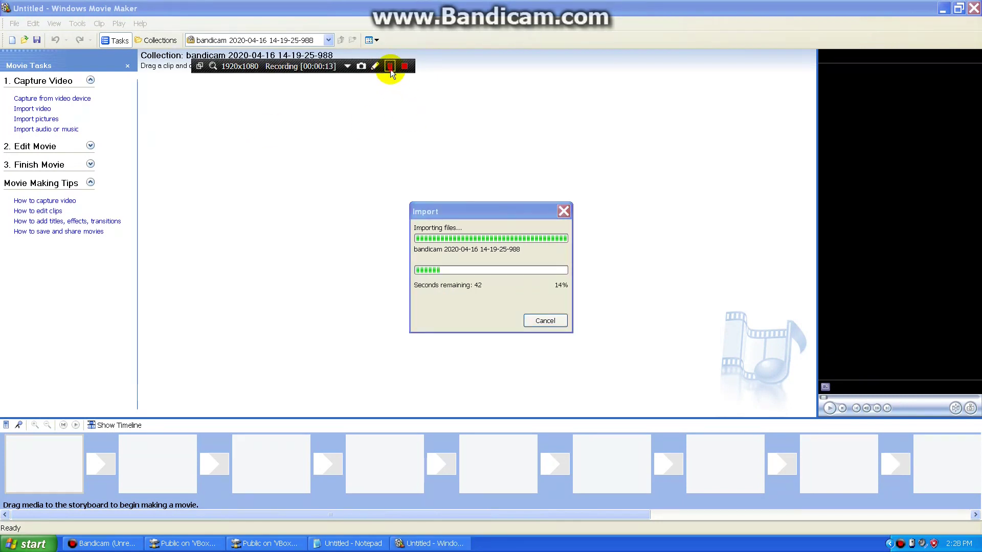
left_click(391, 69)
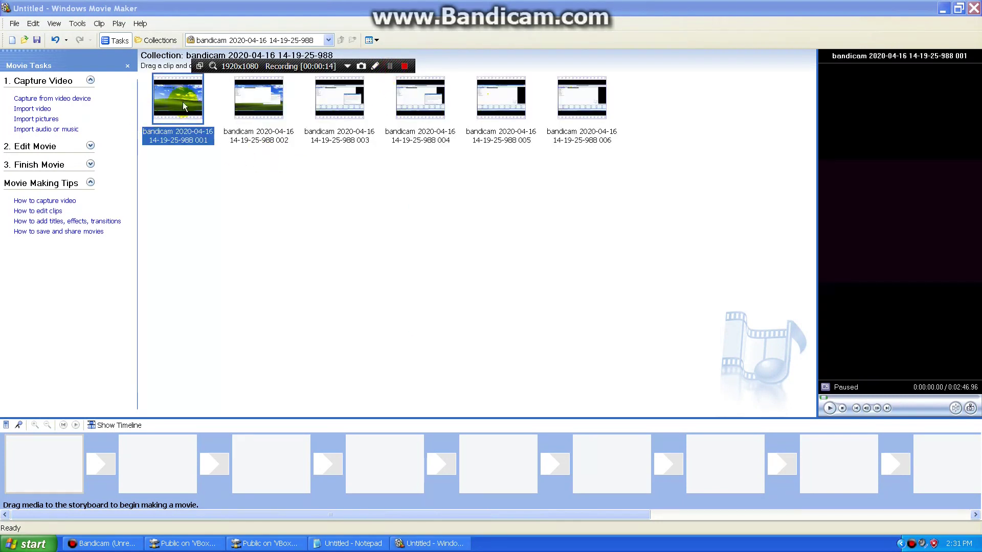
Place clip 001 of the imported video in the first storyboard frame and briefly preview it
left_click_drag(182, 103, 69, 332)
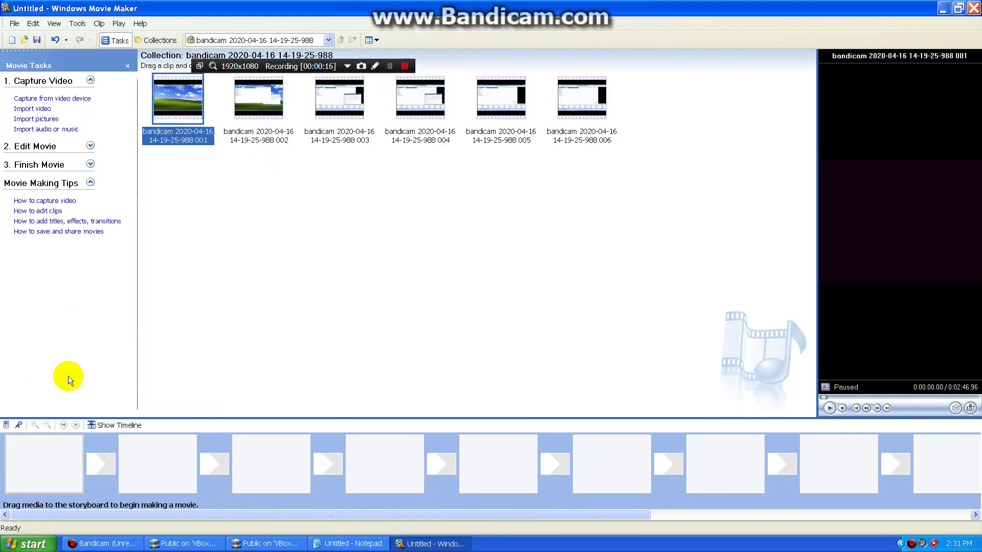
left_click_drag(183, 121, 57, 442)
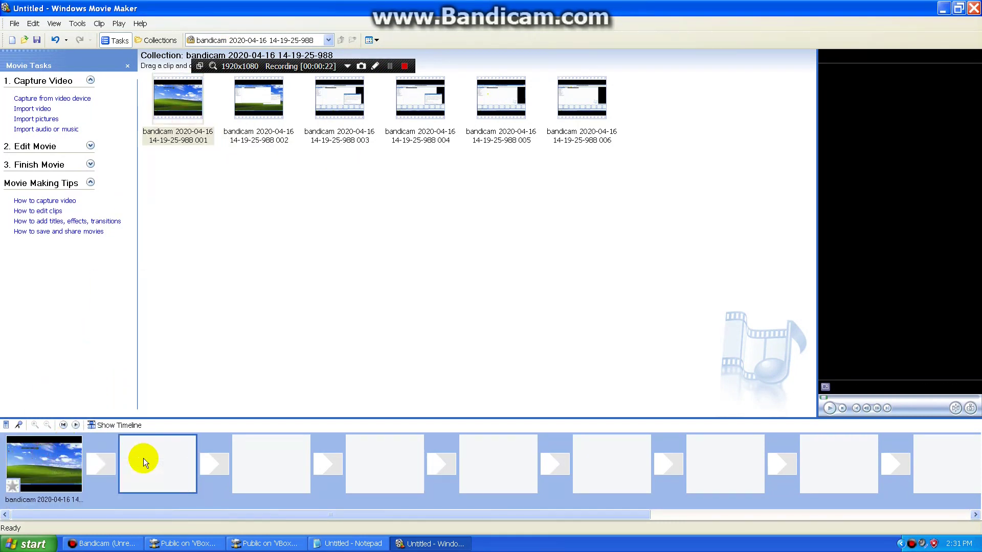
right_click(42, 467)
left_click(12, 486)
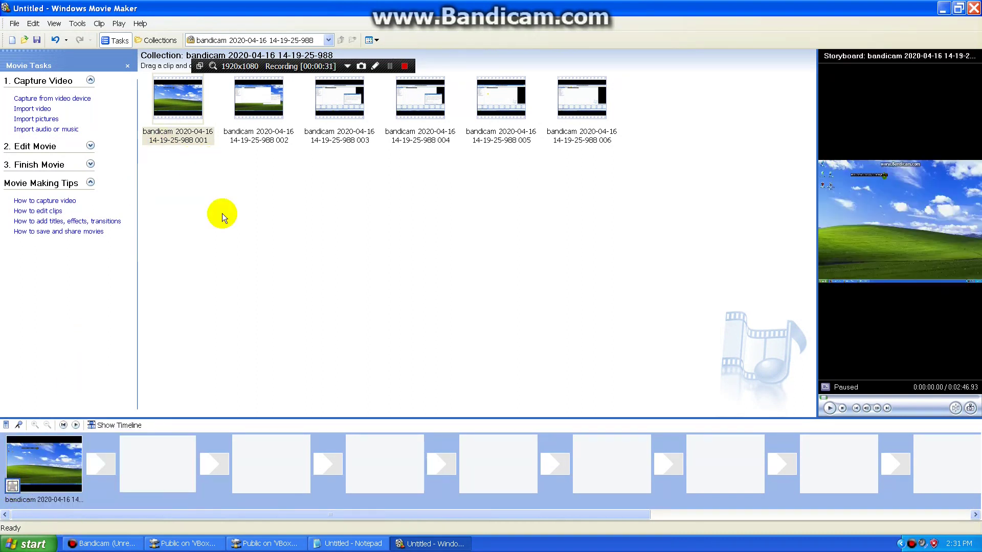
left_click(829, 409)
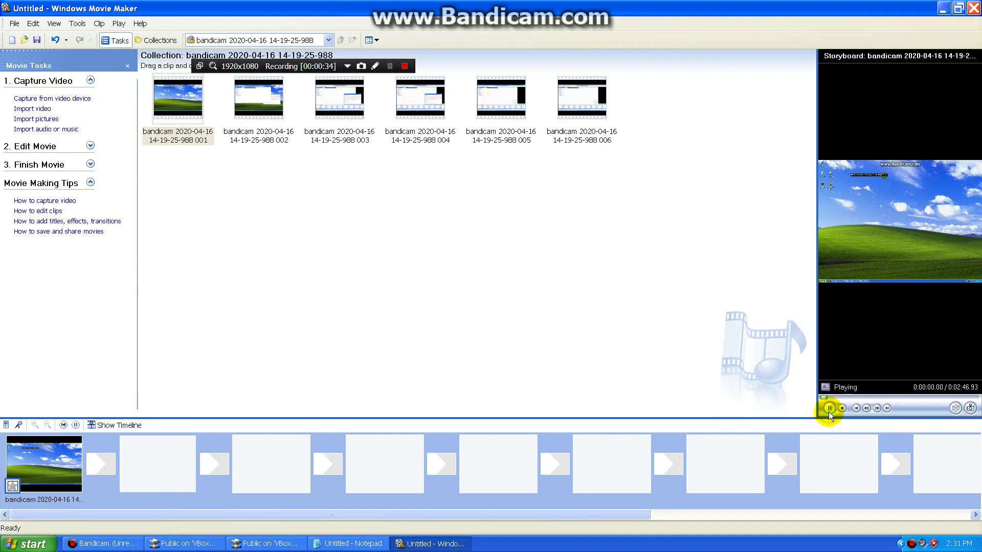
left_click(829, 408)
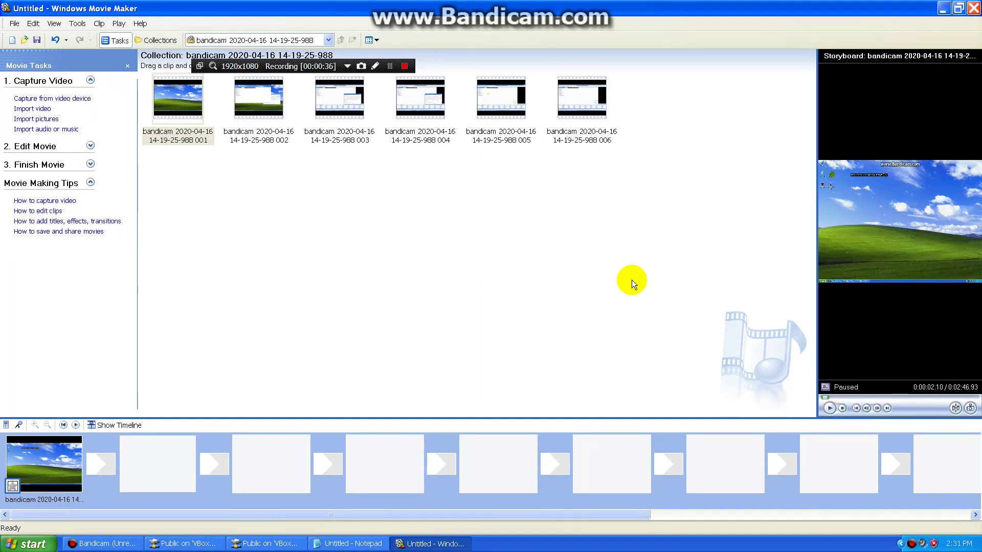
Apply the Blur video effect to the clip on the storyboard
left_click(99, 26)
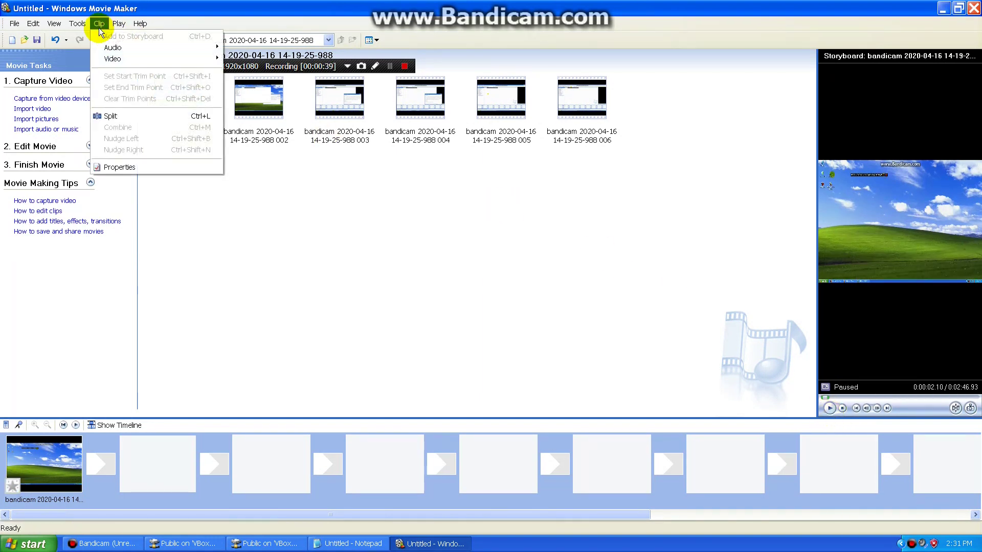
mouse_move(115, 60)
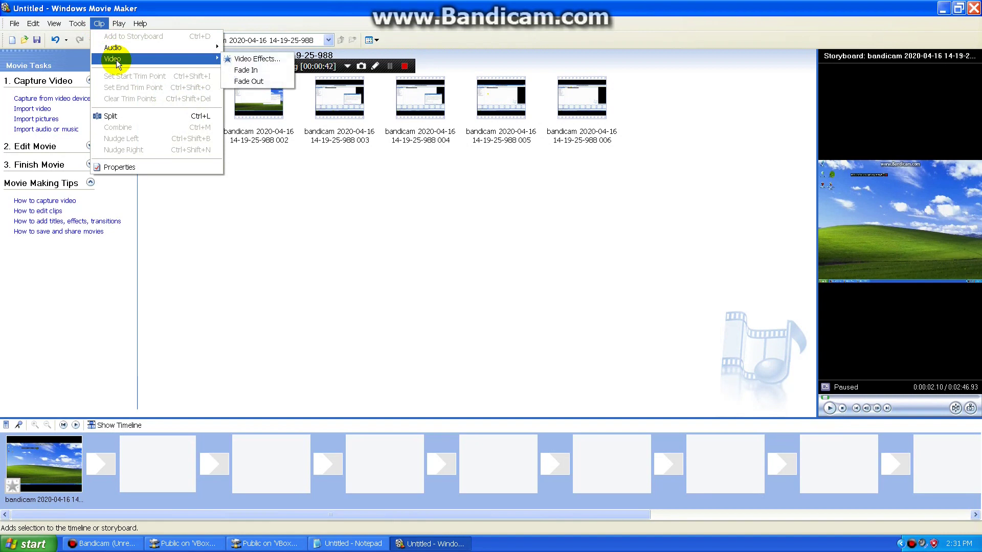
left_click(268, 58)
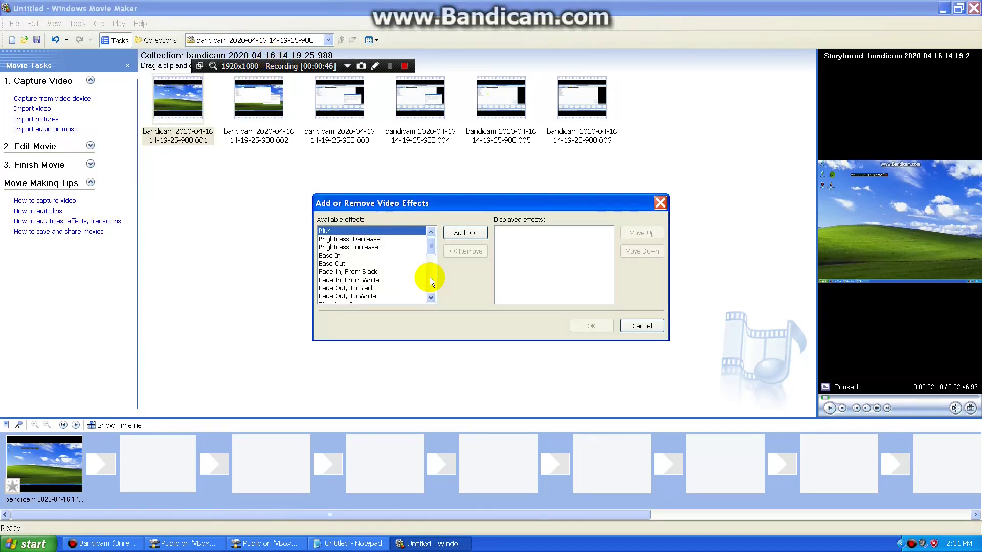
left_click_drag(431, 245, 393, 219)
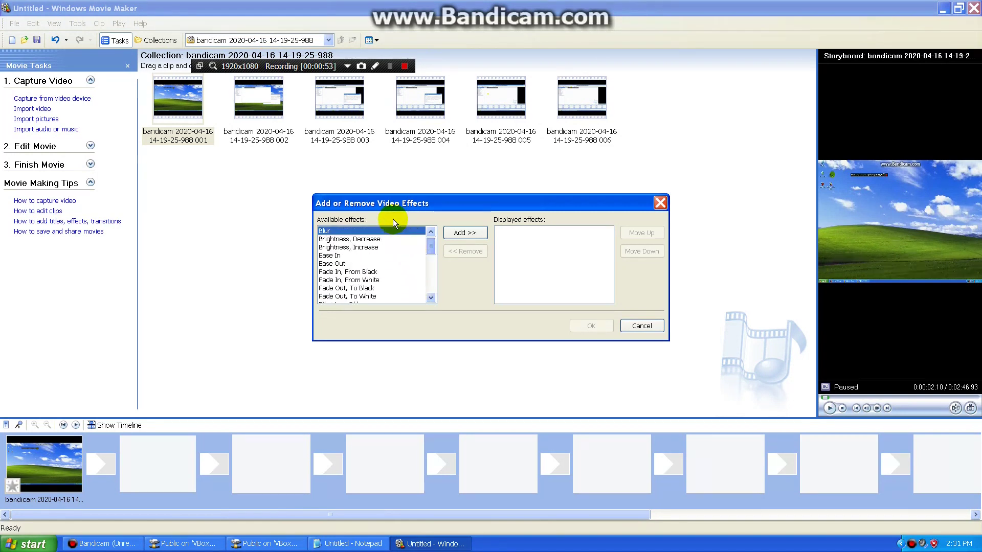
left_click(461, 233)
left_click(592, 326)
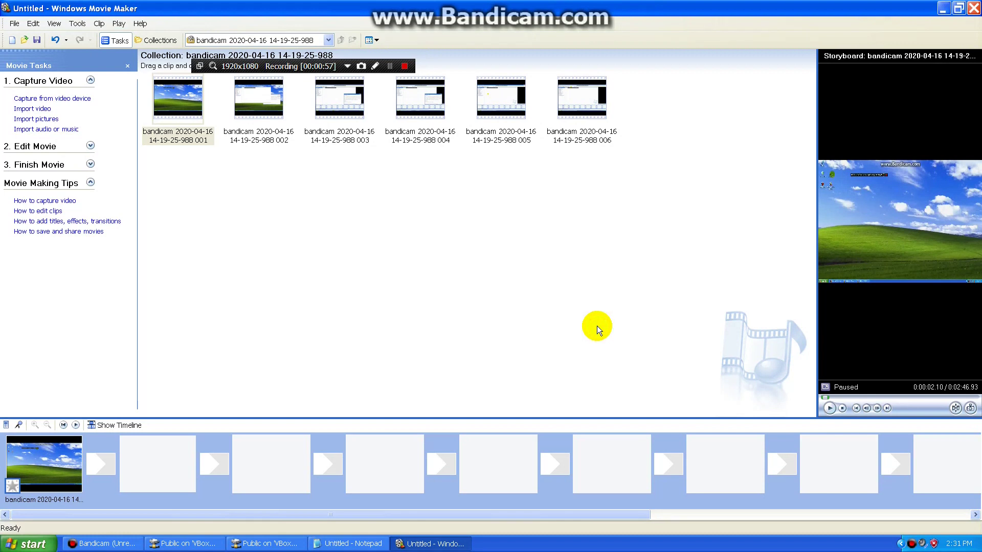
Play the blurred storyboard clip briefly in the preview and pause it
left_click(829, 409)
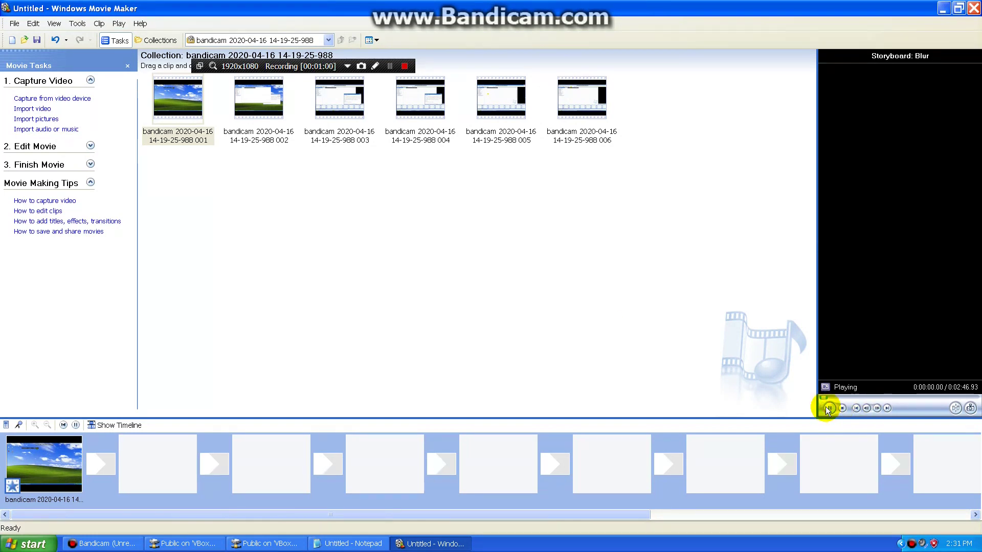
left_click(828, 408)
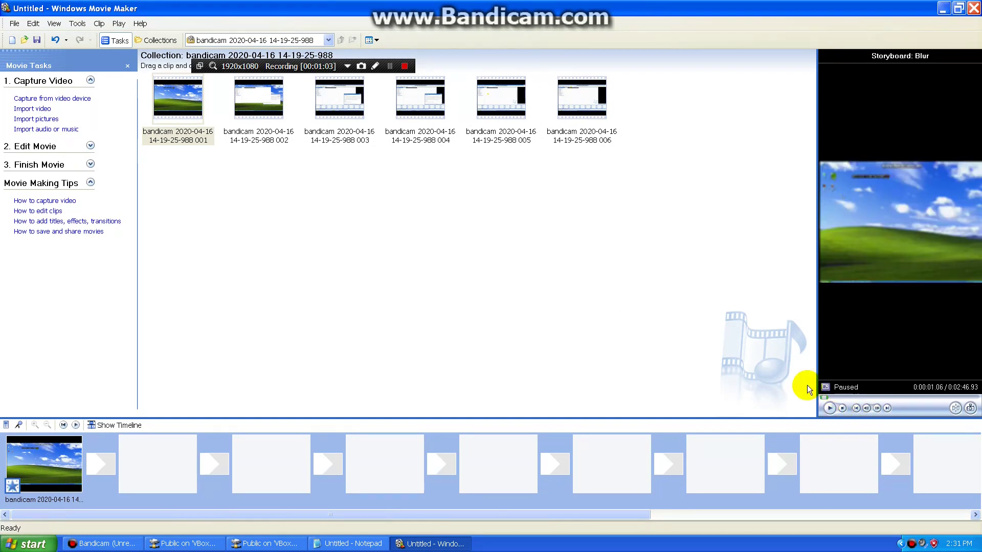
left_click(393, 68)
left_click(390, 66)
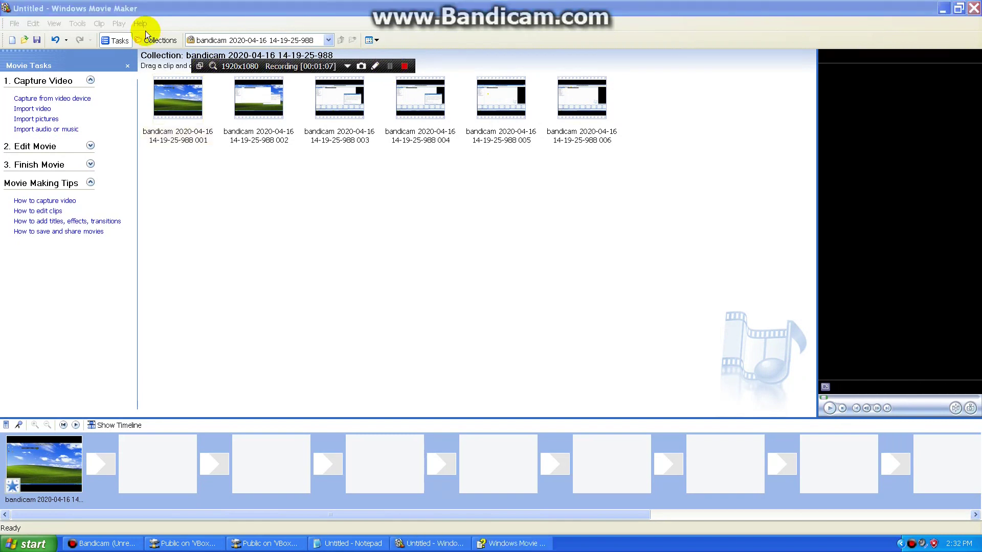
Start a title at the beginning of the movie with the text "windows xp notepad tutorial tutorial"
left_click(77, 23)
left_click(99, 47)
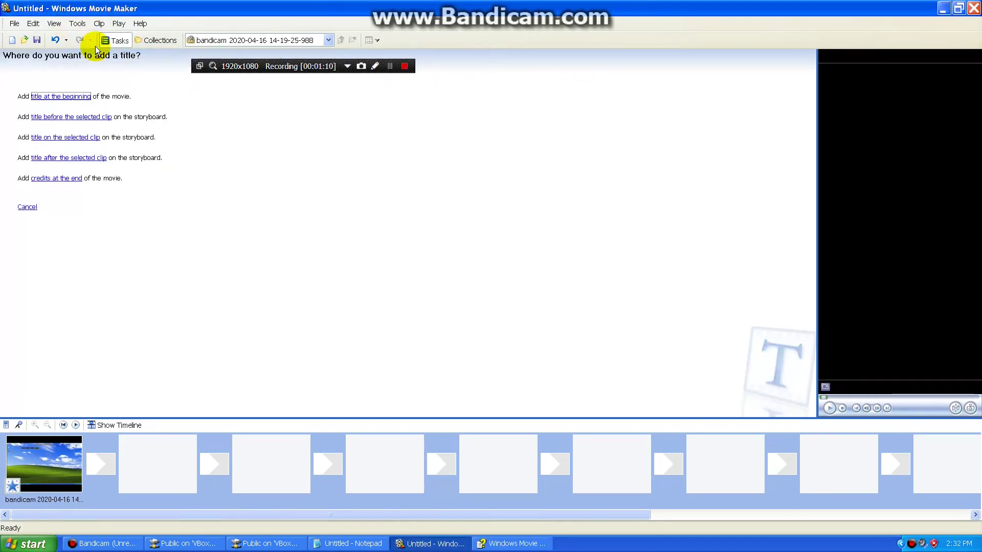
left_click(64, 97)
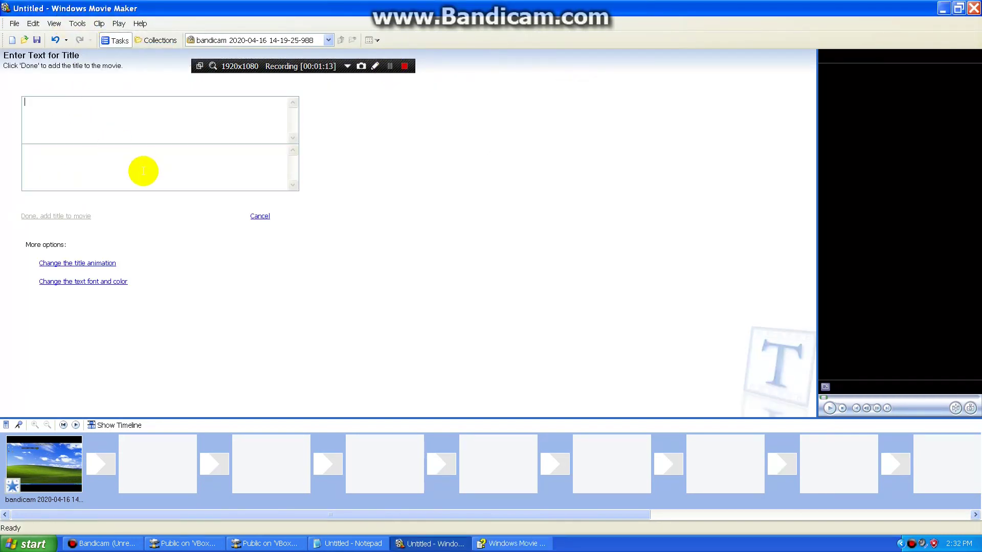
type("wind")
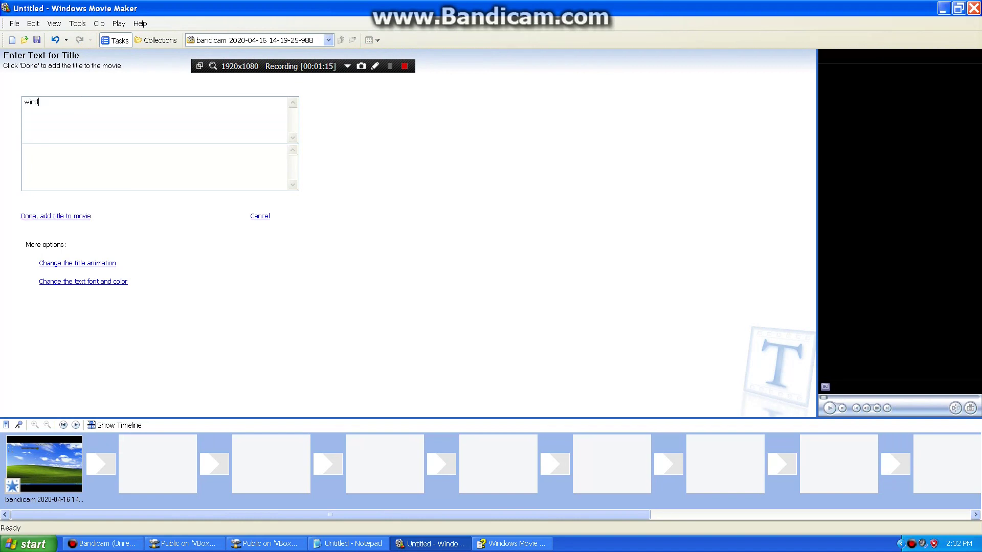
type("ows xp notepad tutorial tutorial")
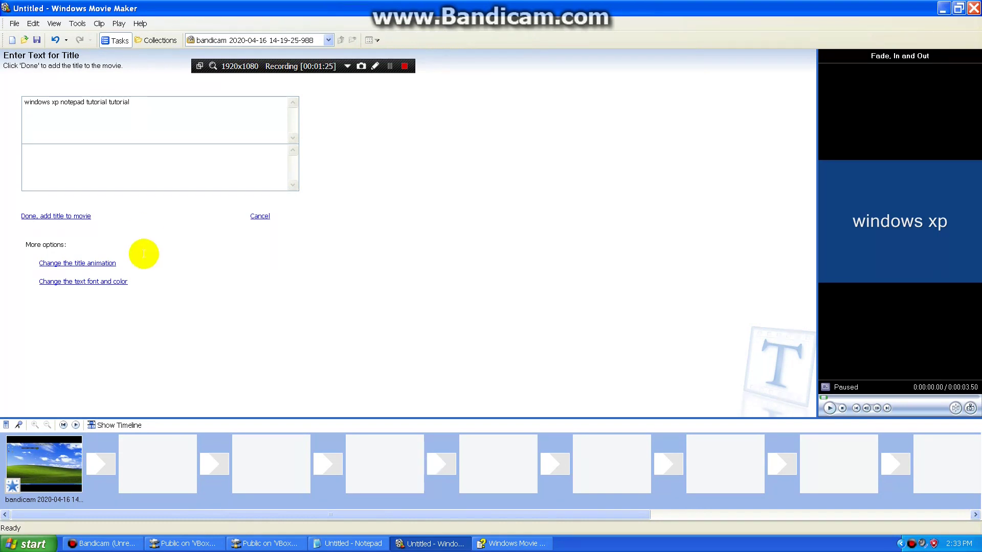
Add the title to the movie with the Moving Titles, Layered animation, and pause the Bandicam recording
left_click(78, 264)
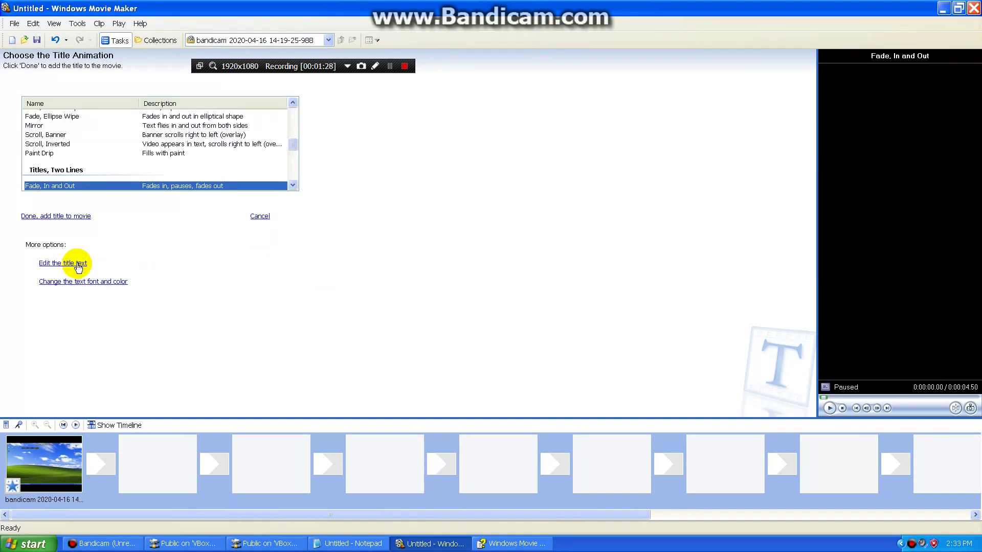
scroll(66, 153, "down", 3)
left_click(207, 127)
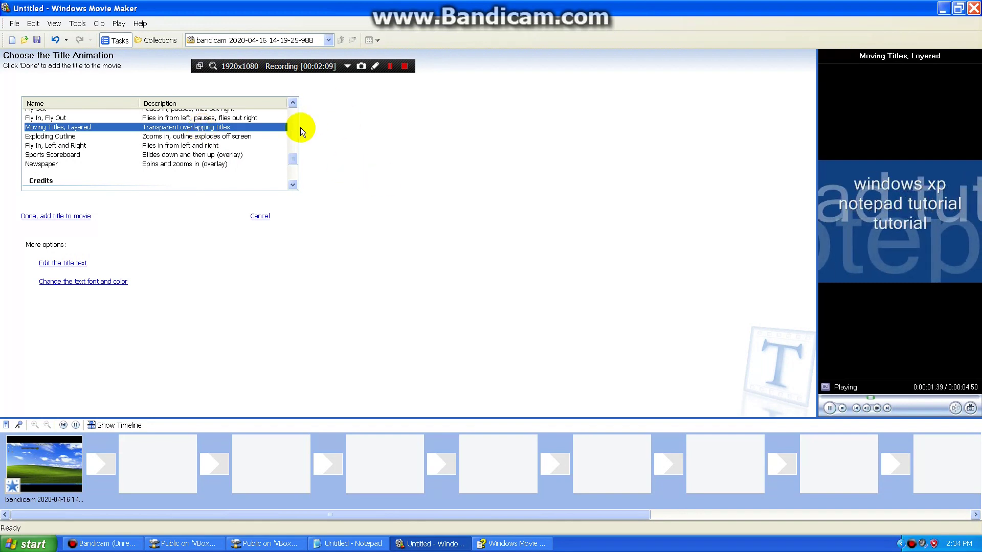
left_click(66, 217)
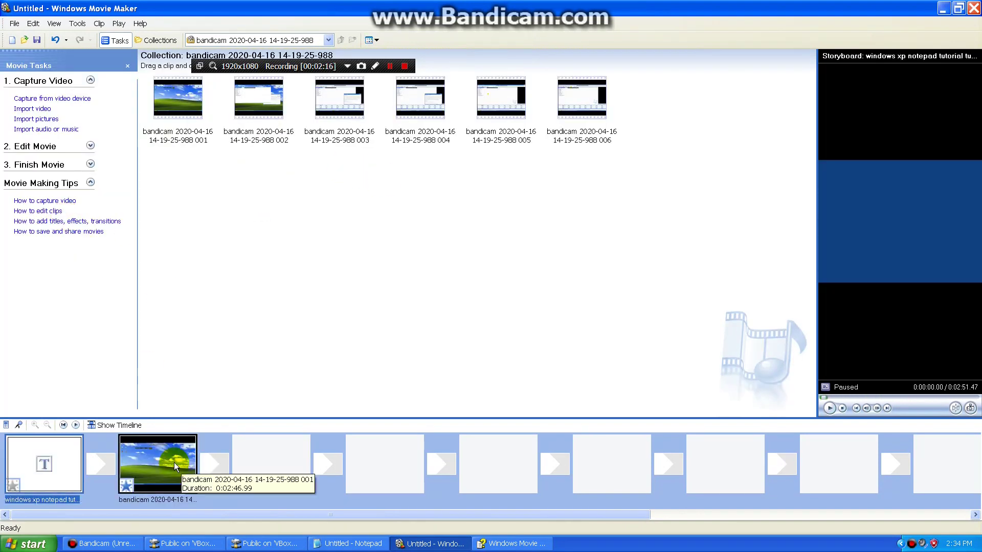
left_click(390, 67)
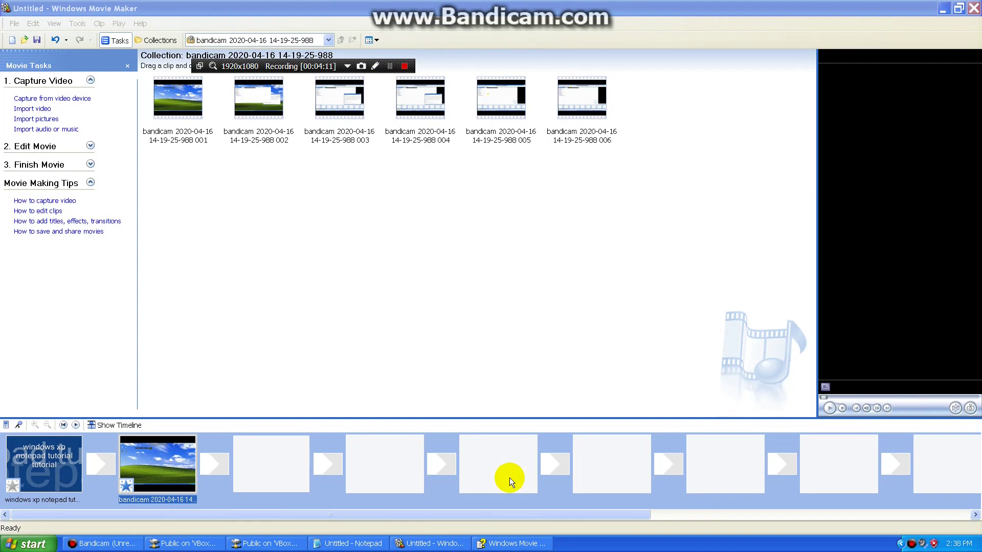
Switch to Notepad and write "actually i forgot to add the sound" on a new line below the instructions
left_click(358, 544)
key("Return")
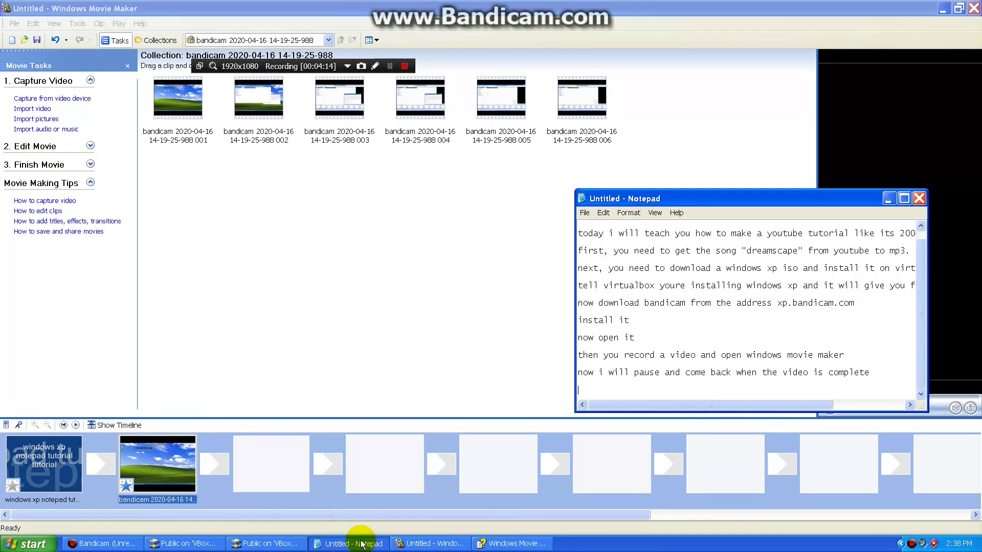
type("actually i forgot to add the sound")
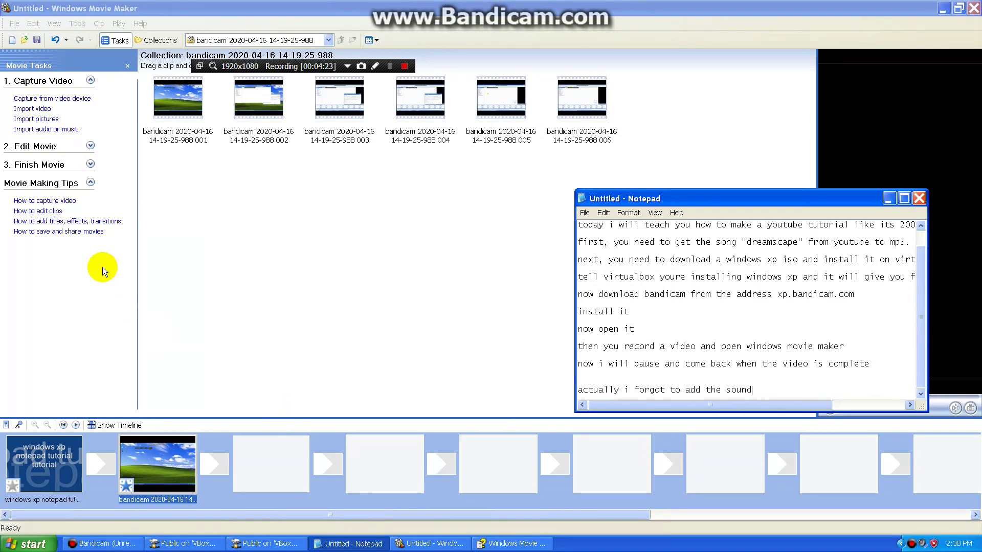
Switch to Windows Movie Maker and import the audio "Trance - 009 Sound System Dreamscape (HD)" from the Public on 'VBoxSvr' (L:) drive
left_click(42, 128)
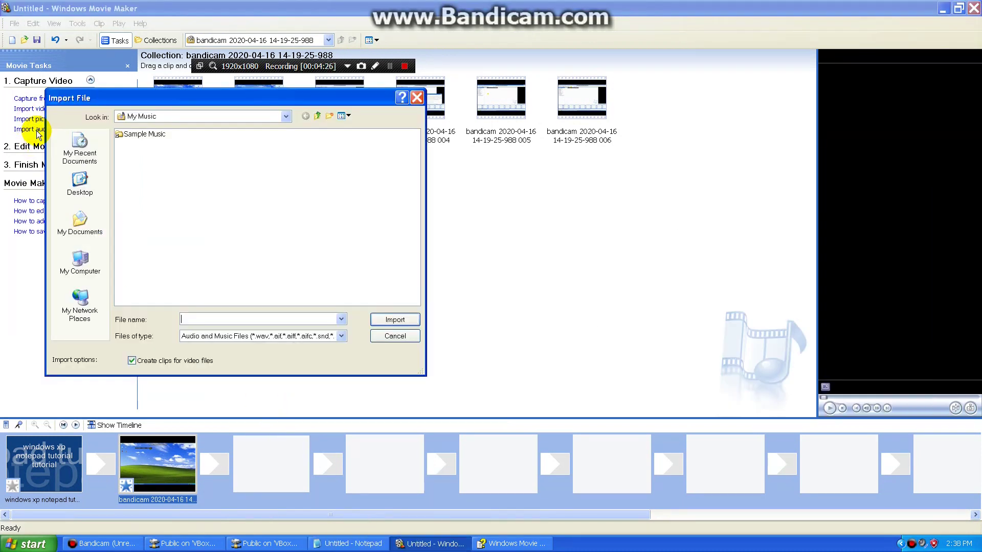
left_click(82, 266)
double_click(134, 152)
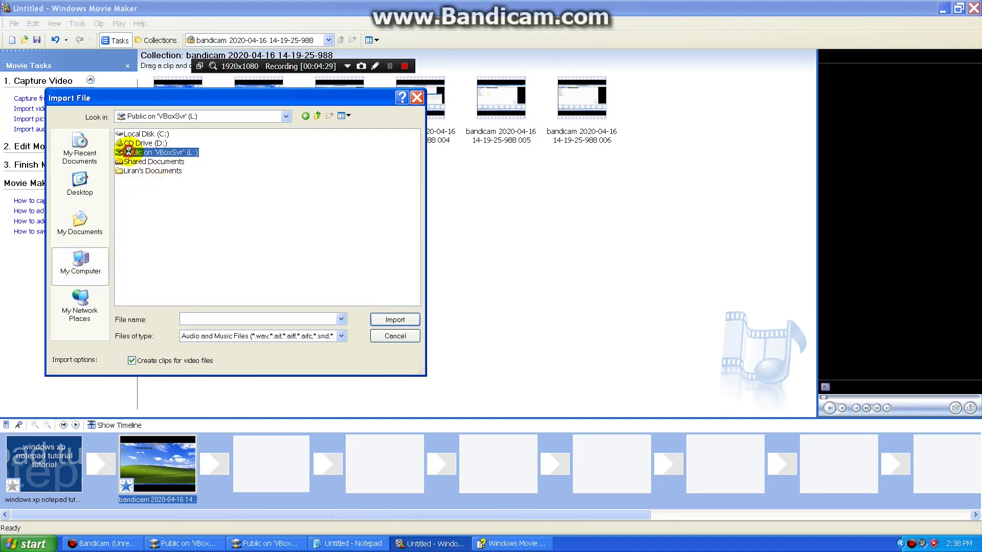
double_click(148, 131)
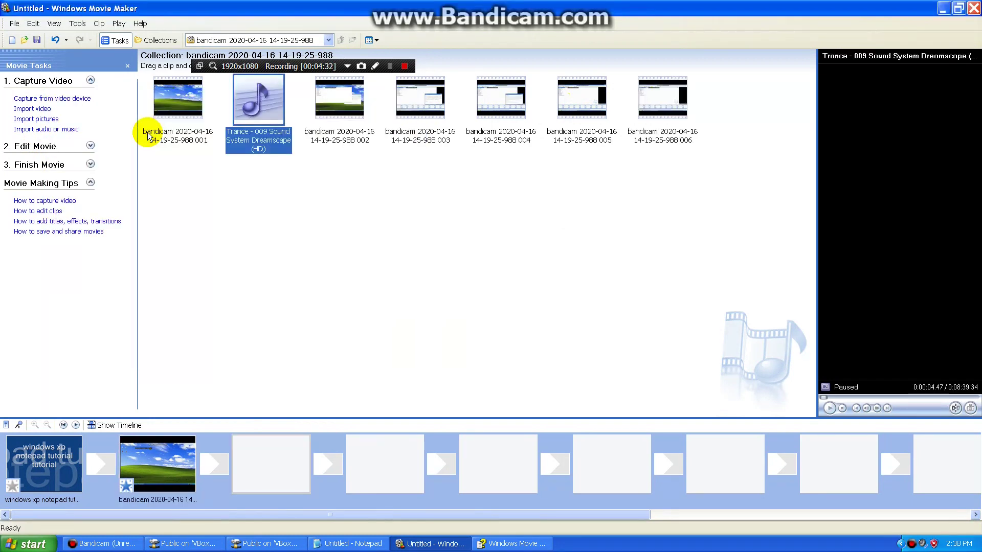
Place the Dreamscape audio clip in the movie after the title, accepting the switch to the timeline view
left_click(239, 111)
left_click_drag(174, 438, 37, 460)
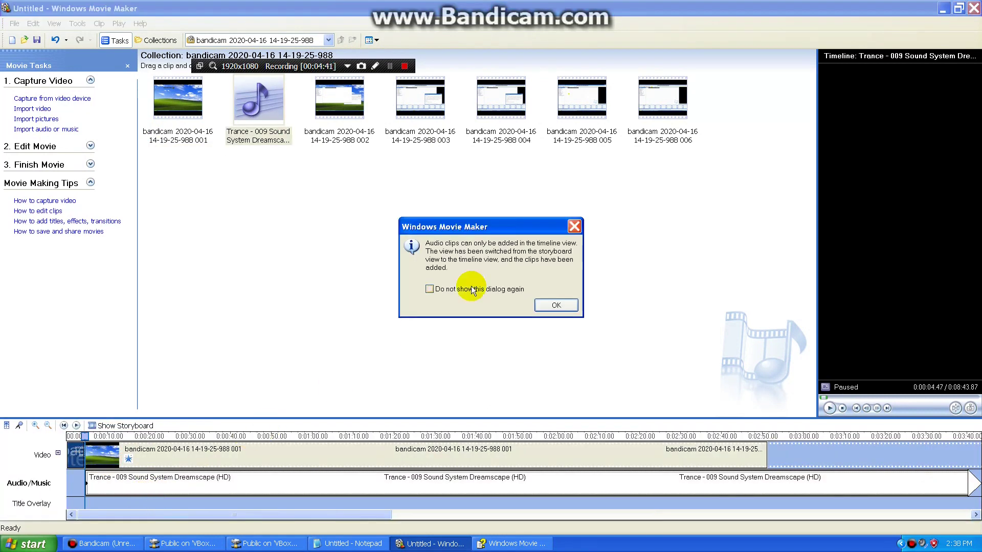
left_click(537, 303)
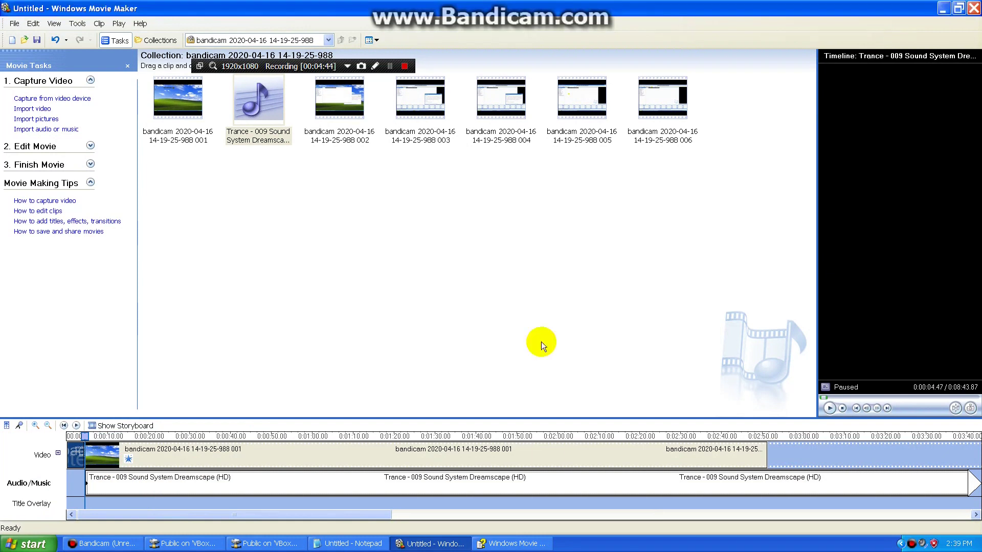
left_click(535, 450)
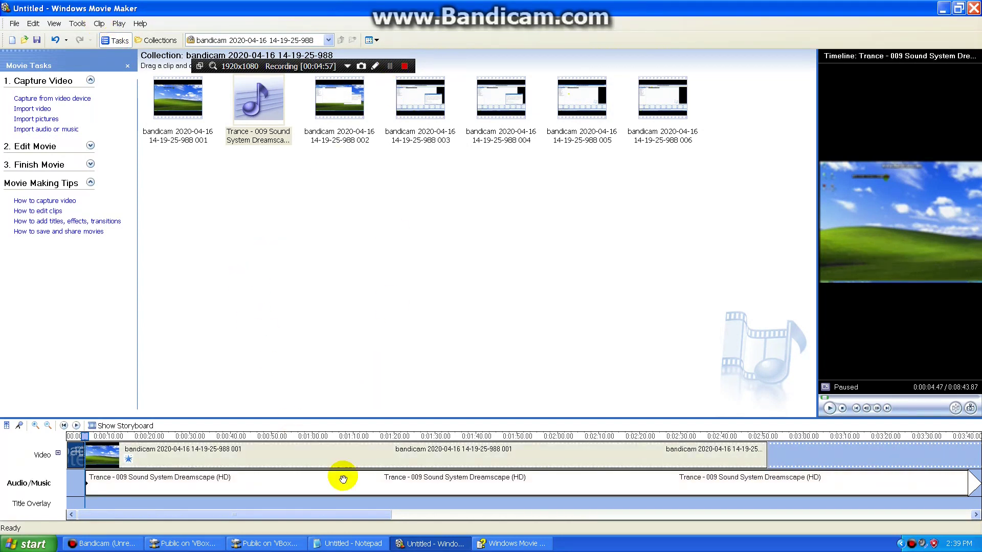
left_click(310, 484)
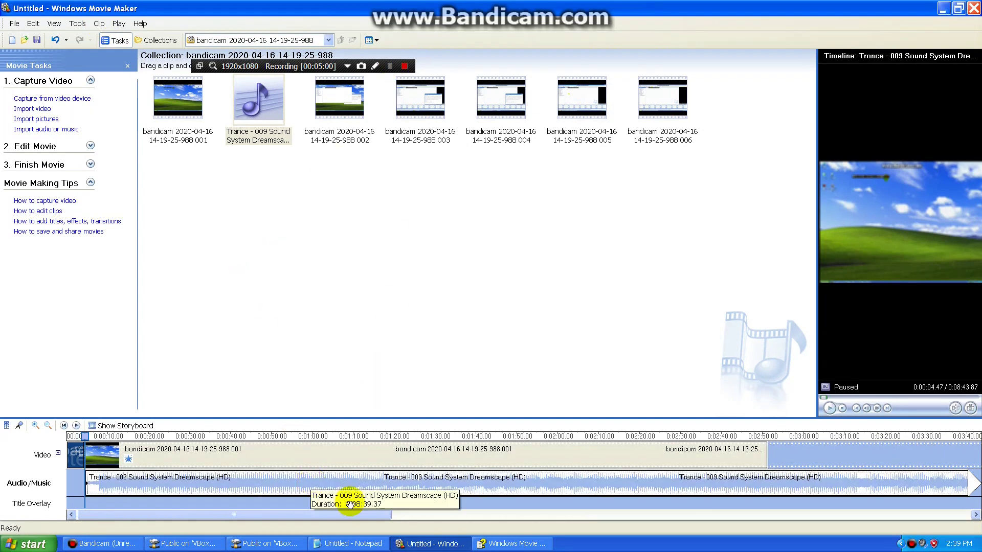
left_click(99, 24)
mouse_move(109, 50)
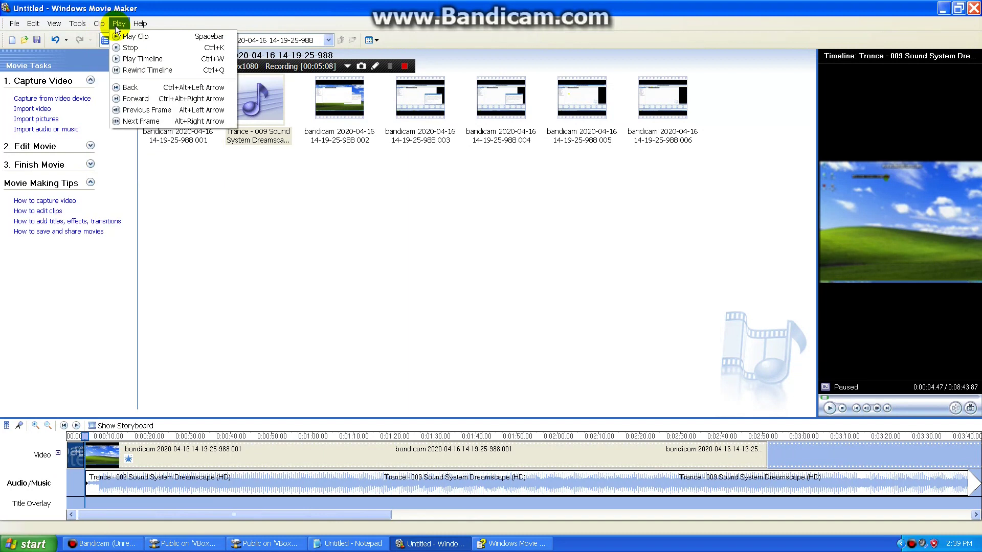
mouse_move(120, 26)
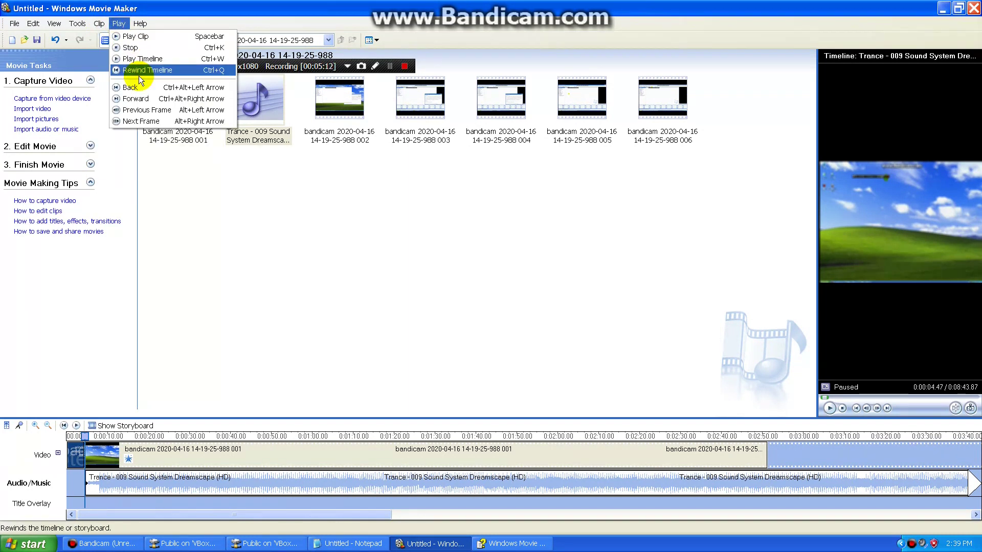
left_click(426, 458)
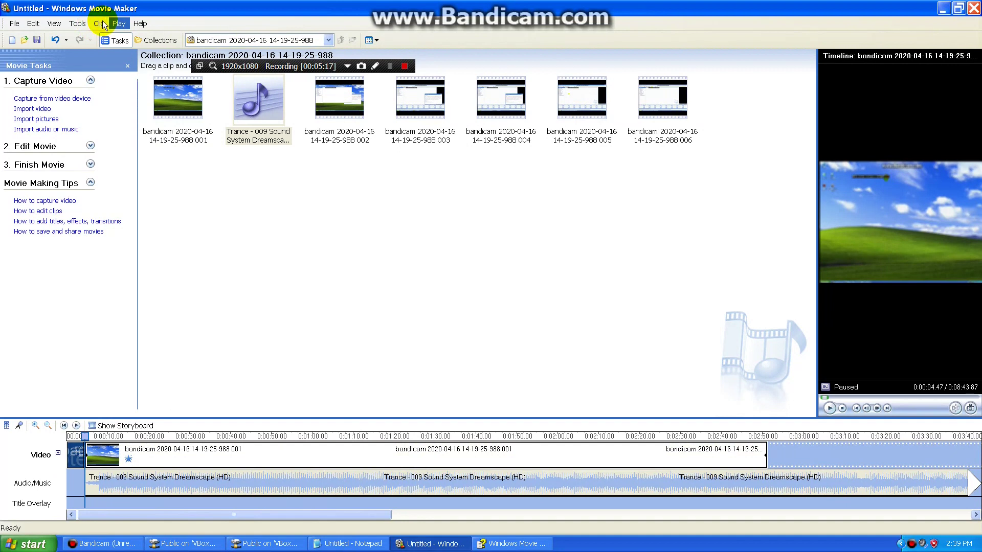
Preview the movie from the timeline and check playback around the end of the video clip, near 0:02:50
left_click(829, 408)
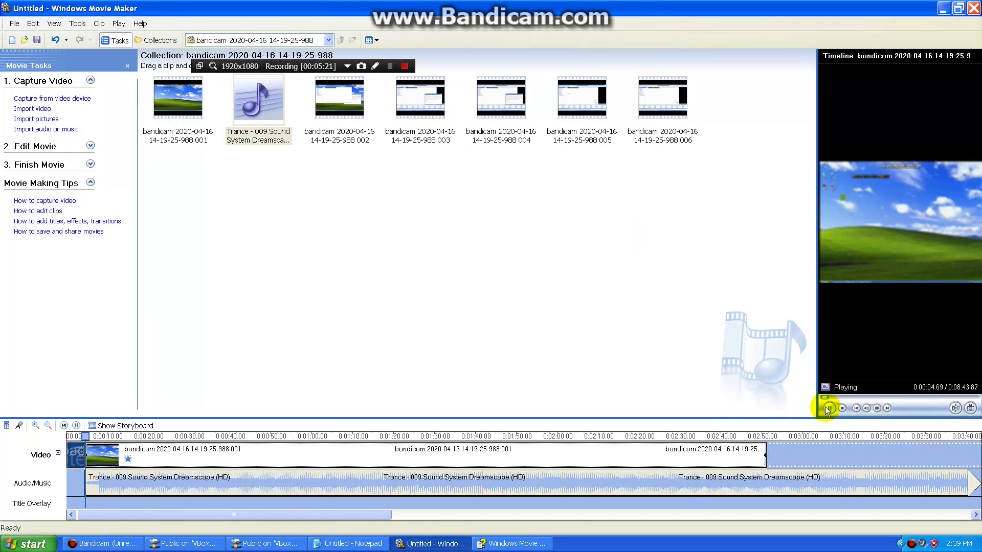
left_click(888, 396)
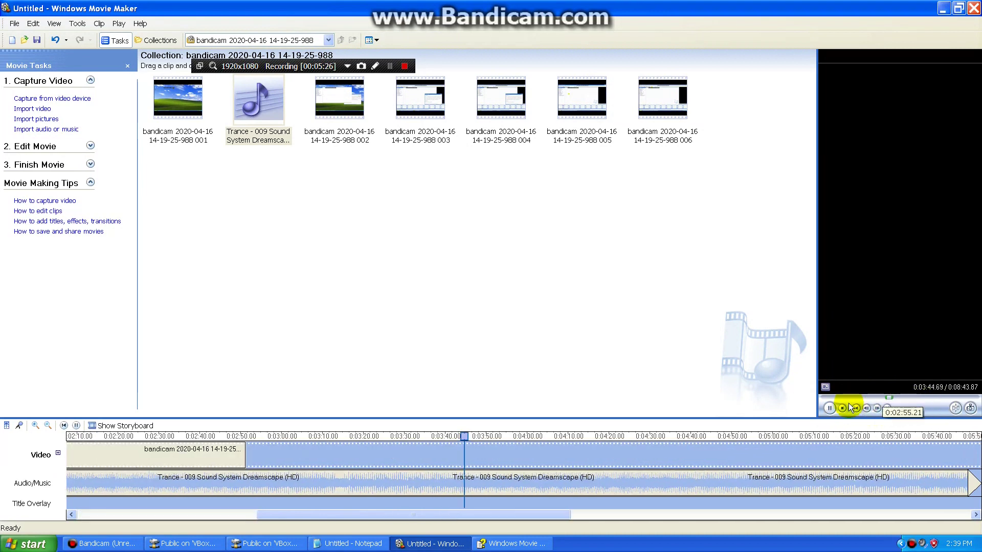
left_click(829, 408)
left_click_drag(464, 436, 241, 439)
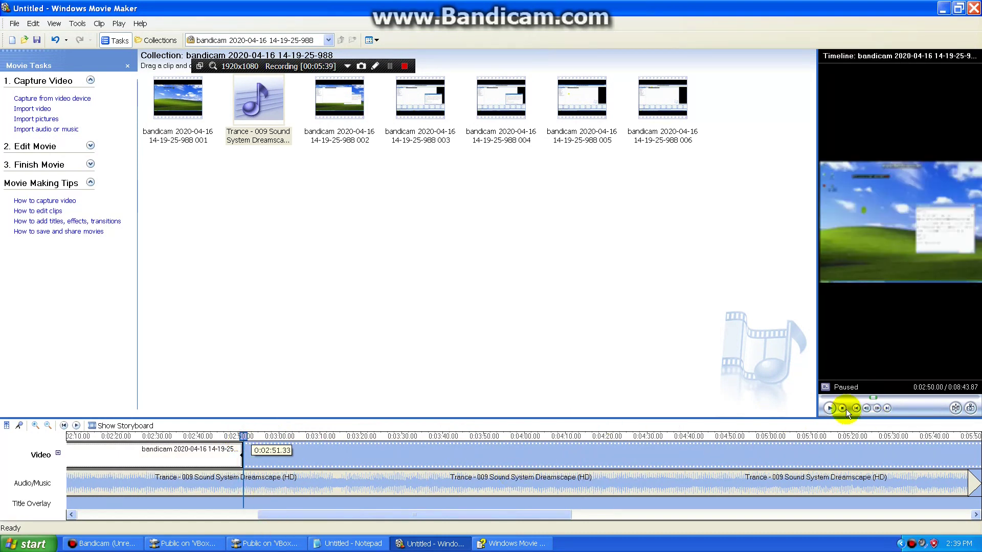
left_click(830, 410)
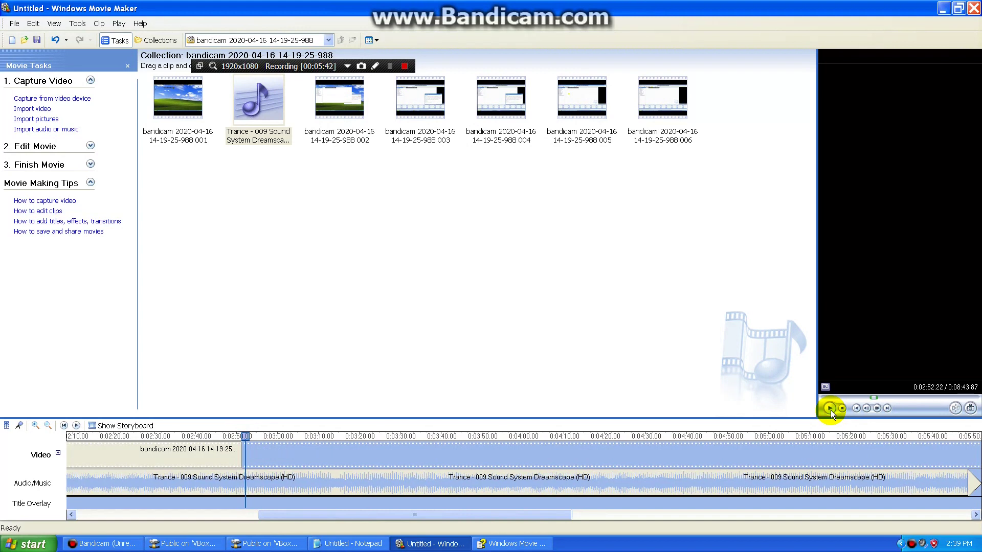
Try to extend the end of the video clip along the timeline, and pause the Bandicam recording
left_click(241, 455)
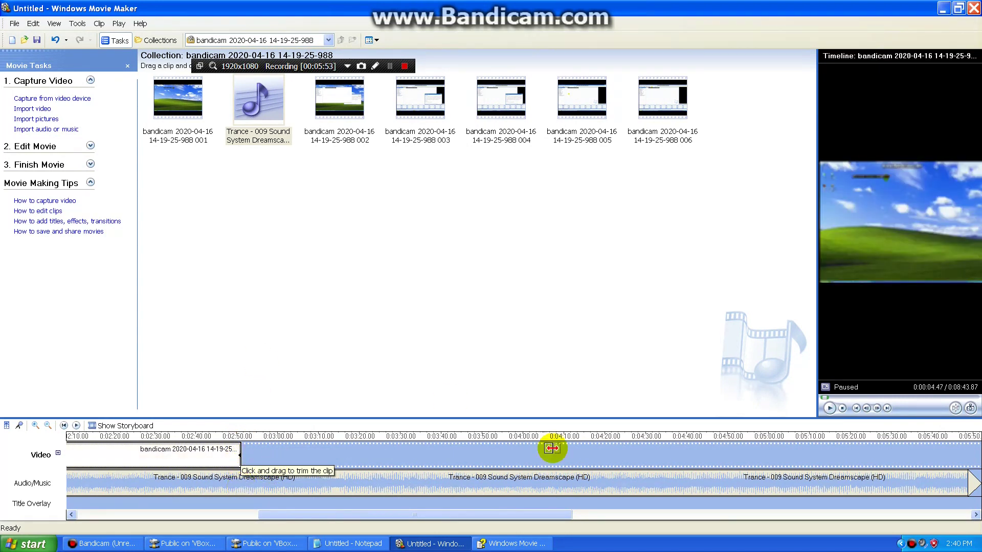
left_click(687, 490)
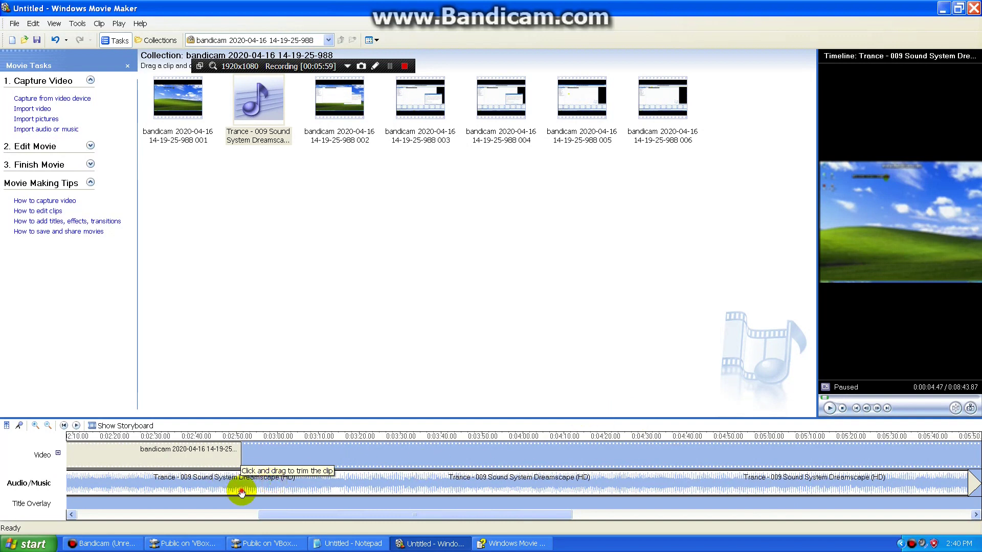
left_click(390, 66)
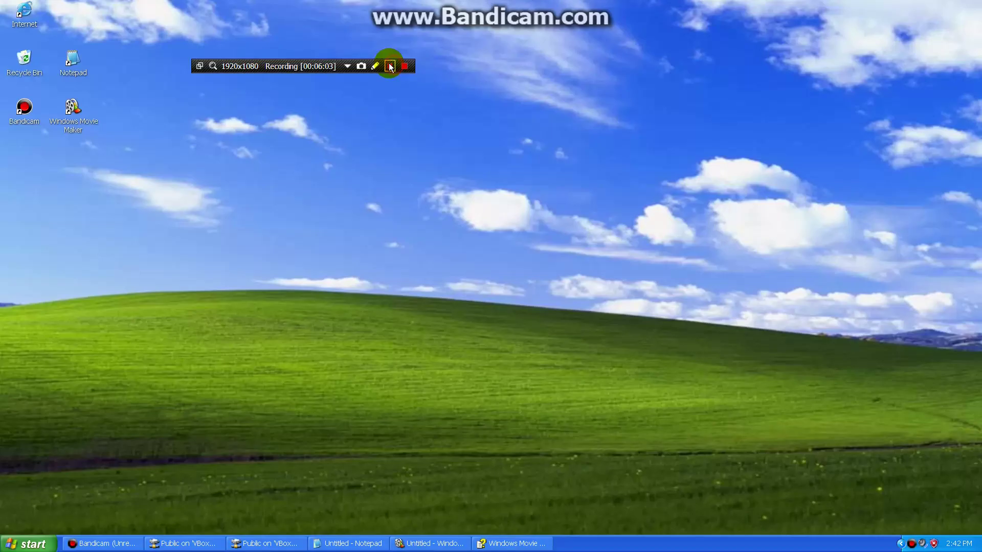
Switch to Notepad and add the line "and then you are done", followed by a new line beginning with "like"
left_click(353, 546)
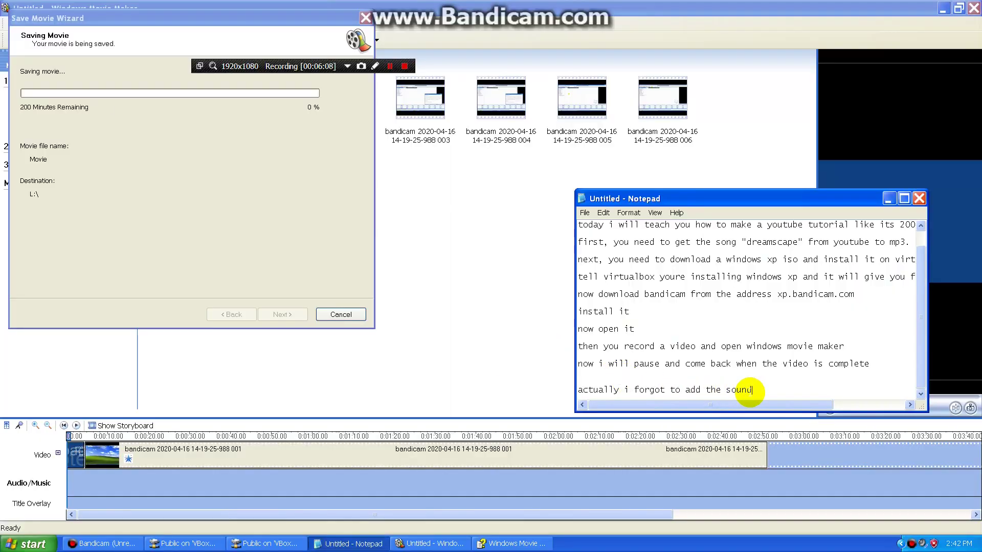
key("Return")
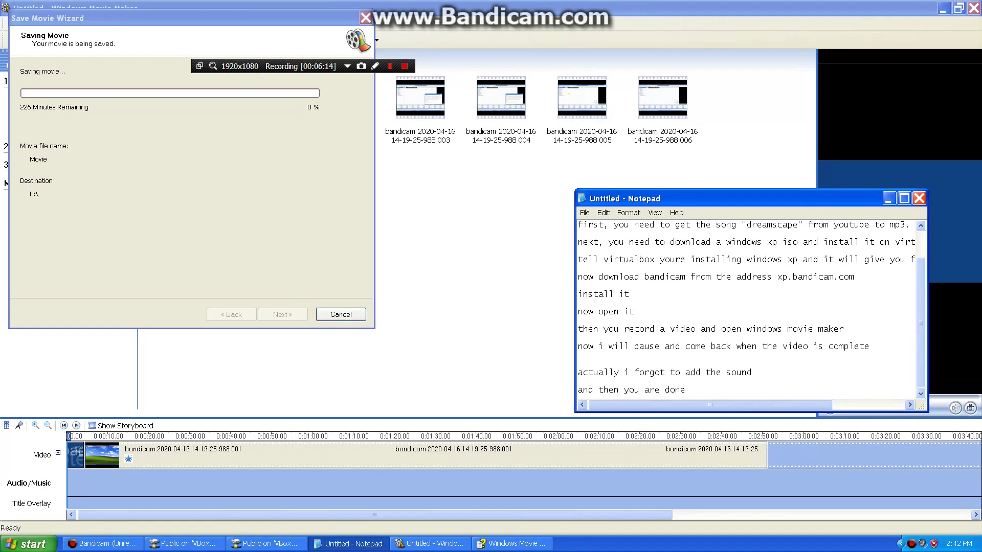
key("Return")
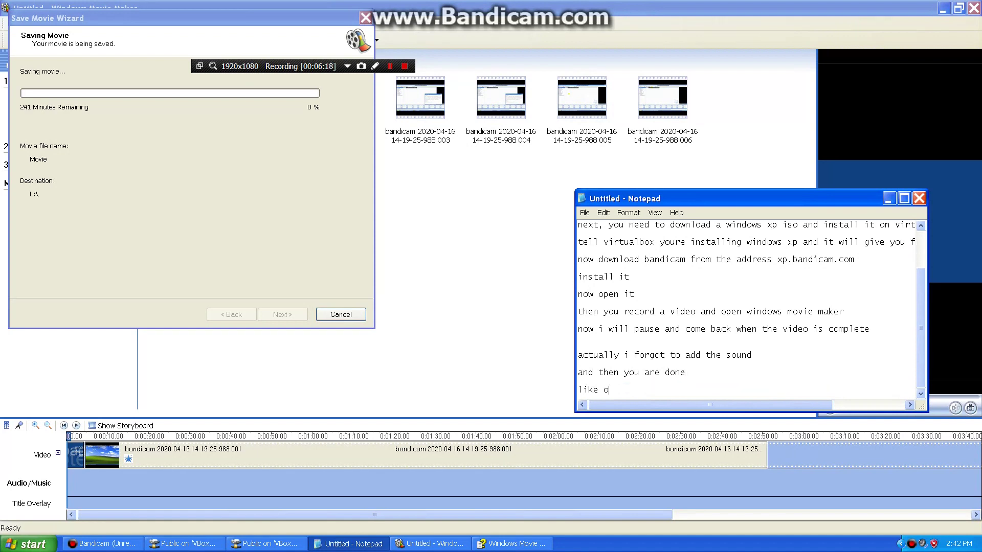